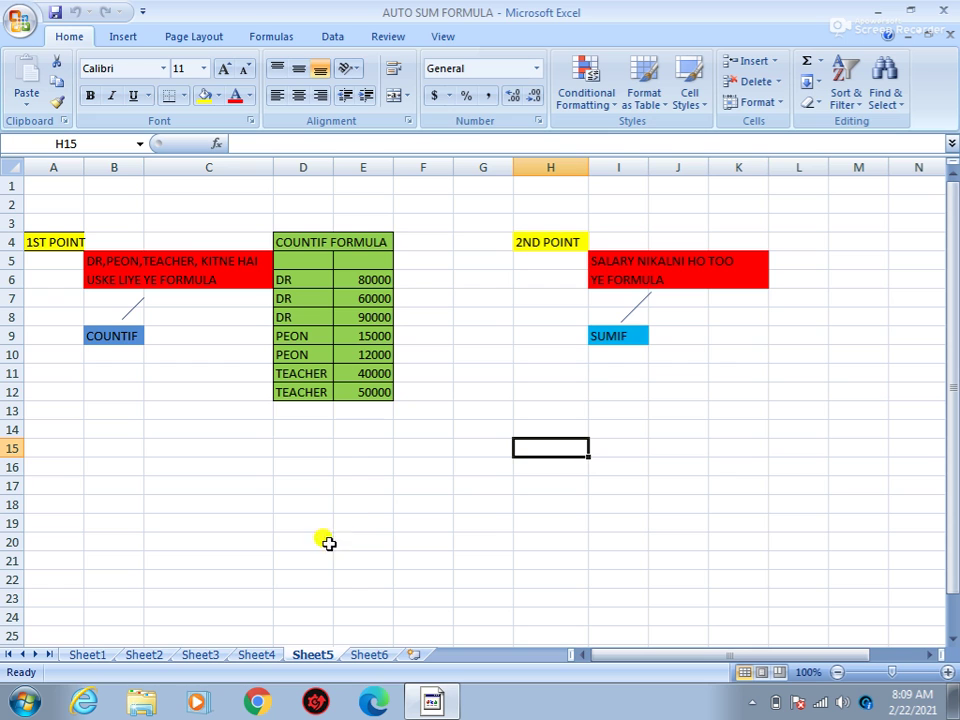
# Look at the marksheet on Sheet4 and return to Sheet5
pyautogui.click(258, 653)
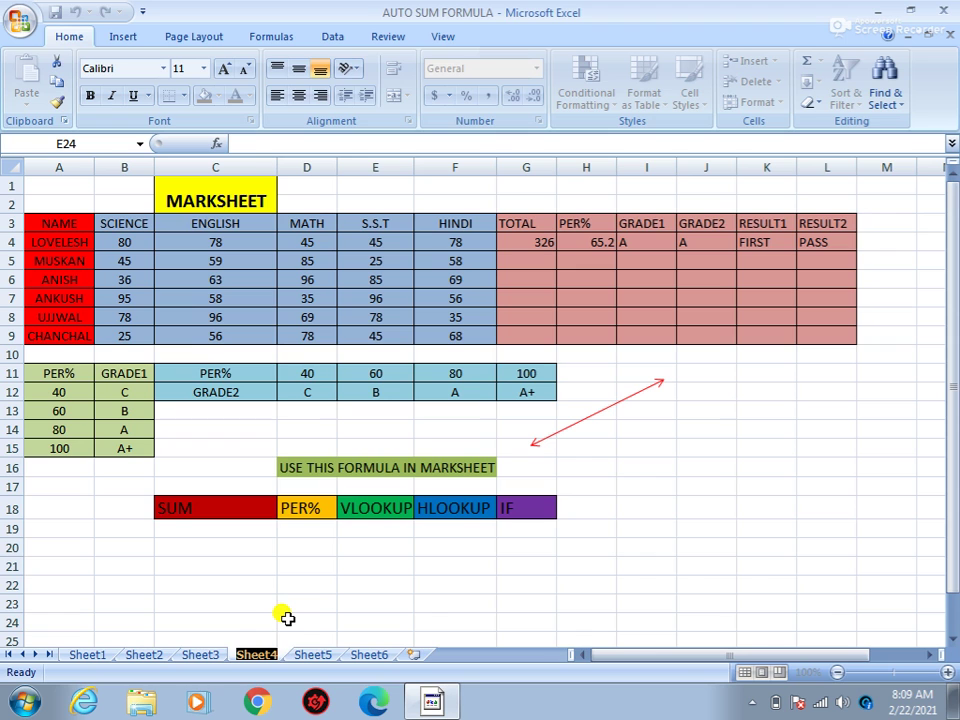
pyautogui.click(328, 663)
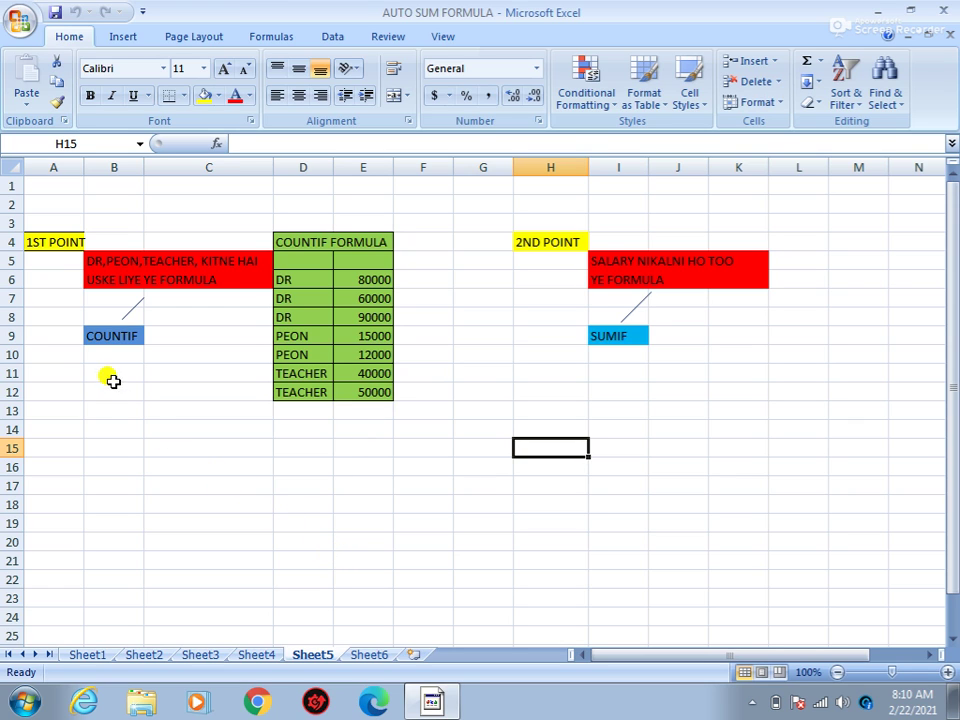
# Enter a COUNTIF formula in C14 that counts the "dr" entries in D6:D12
pyautogui.click(166, 428)
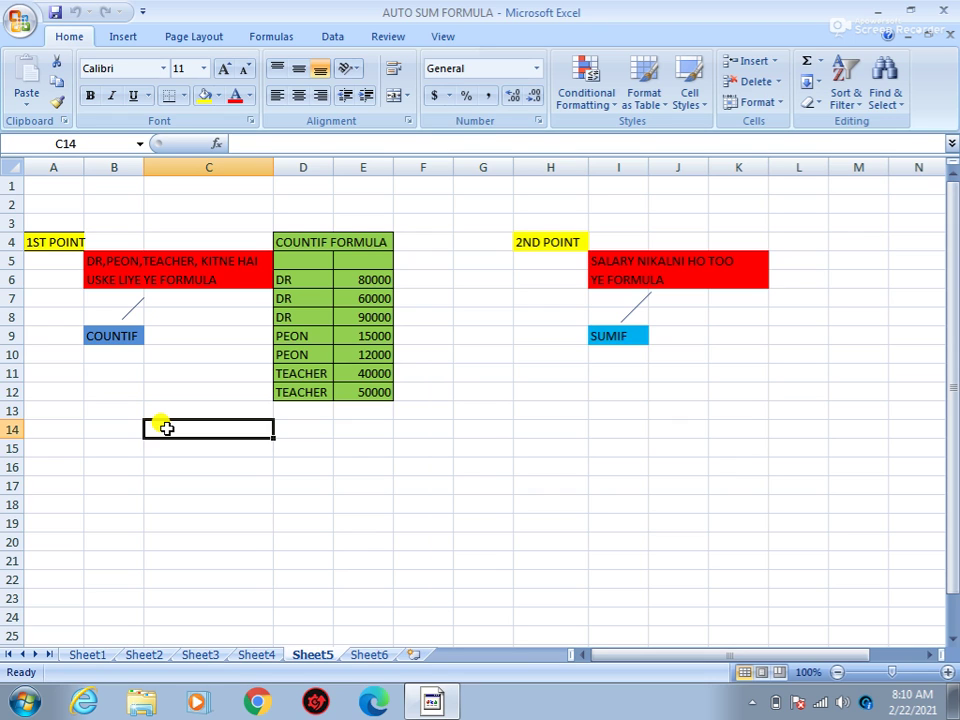
pyautogui.write('=')
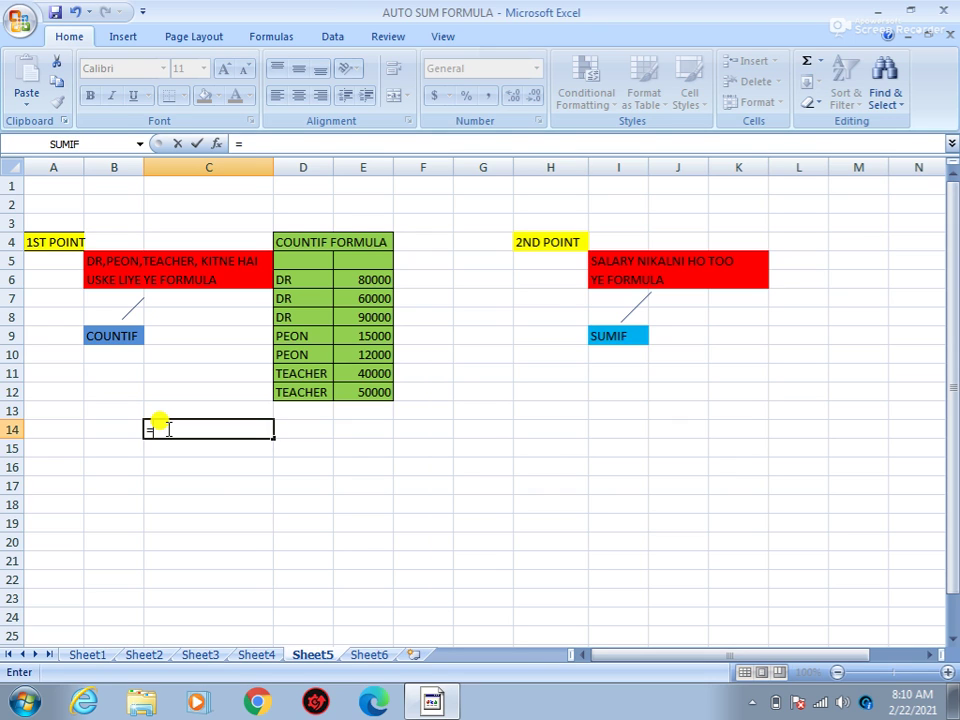
pyautogui.write('so')
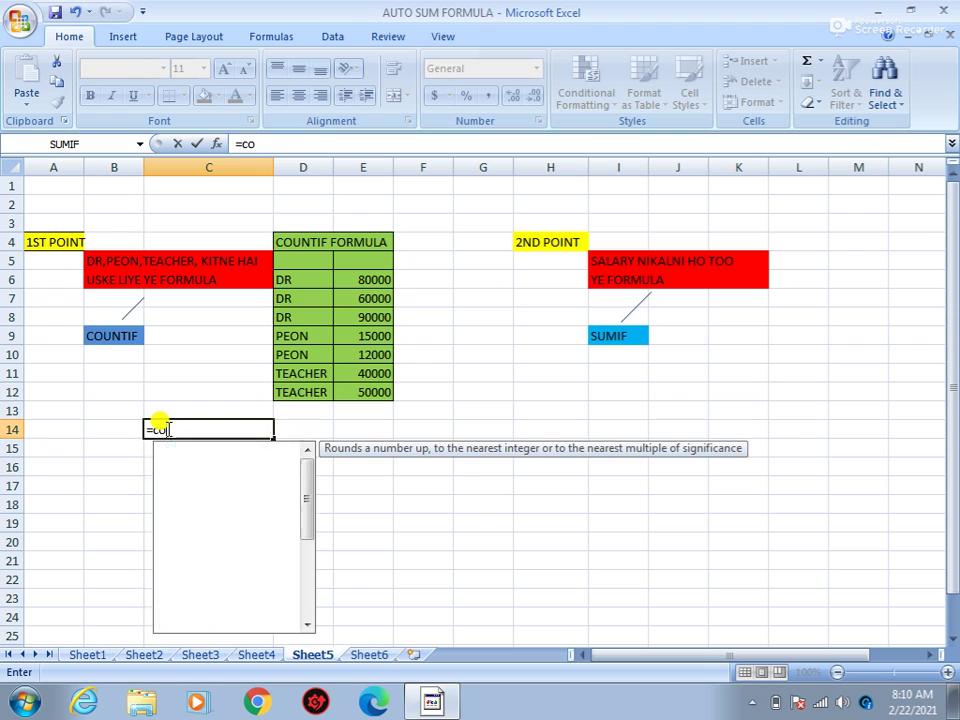
pyautogui.write('untif')
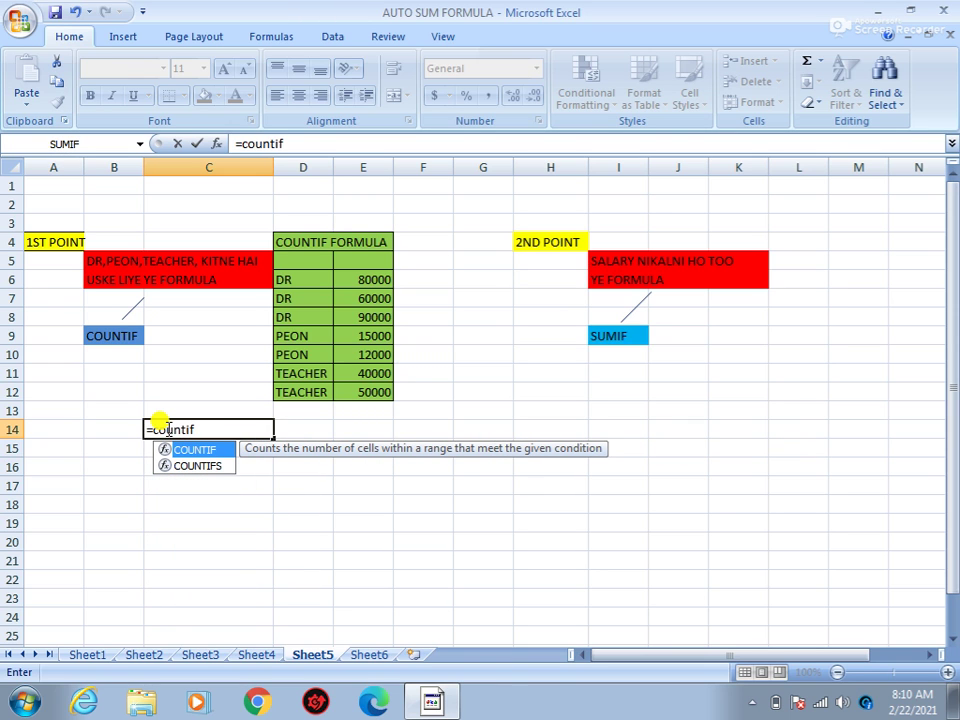
pyautogui.write('(')
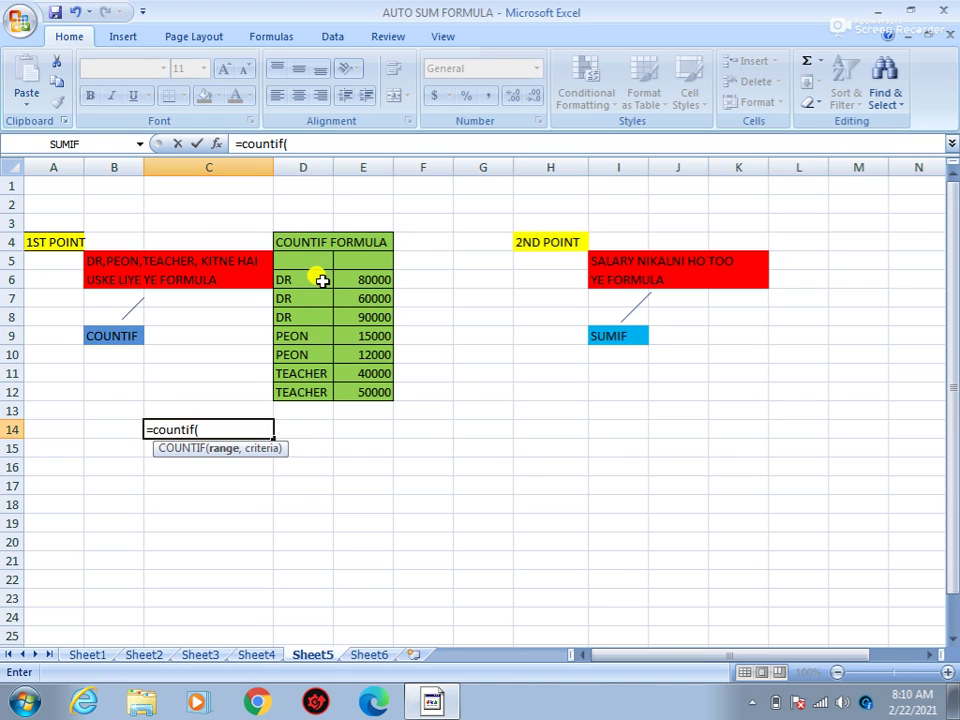
pyautogui.click(322, 281)
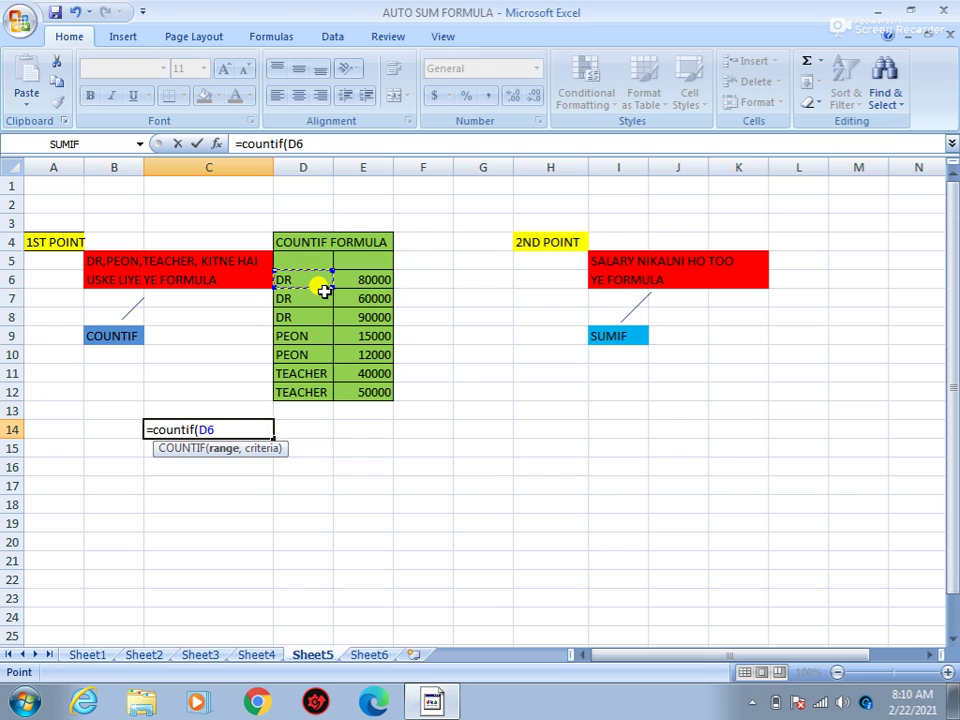
pyautogui.write(':D')
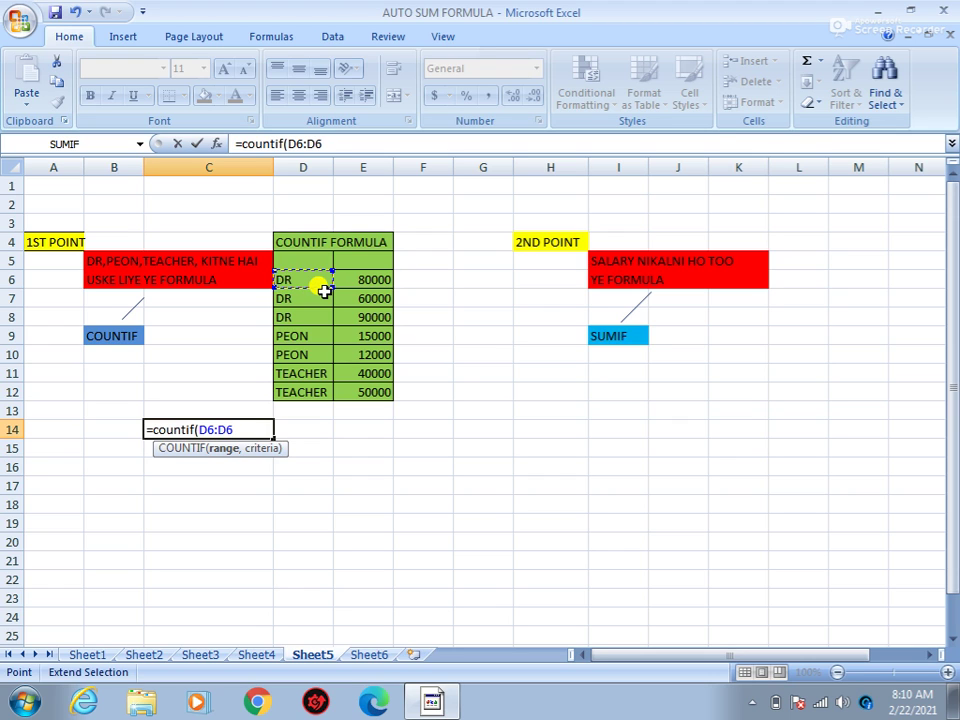
pyautogui.press('BackSpace')
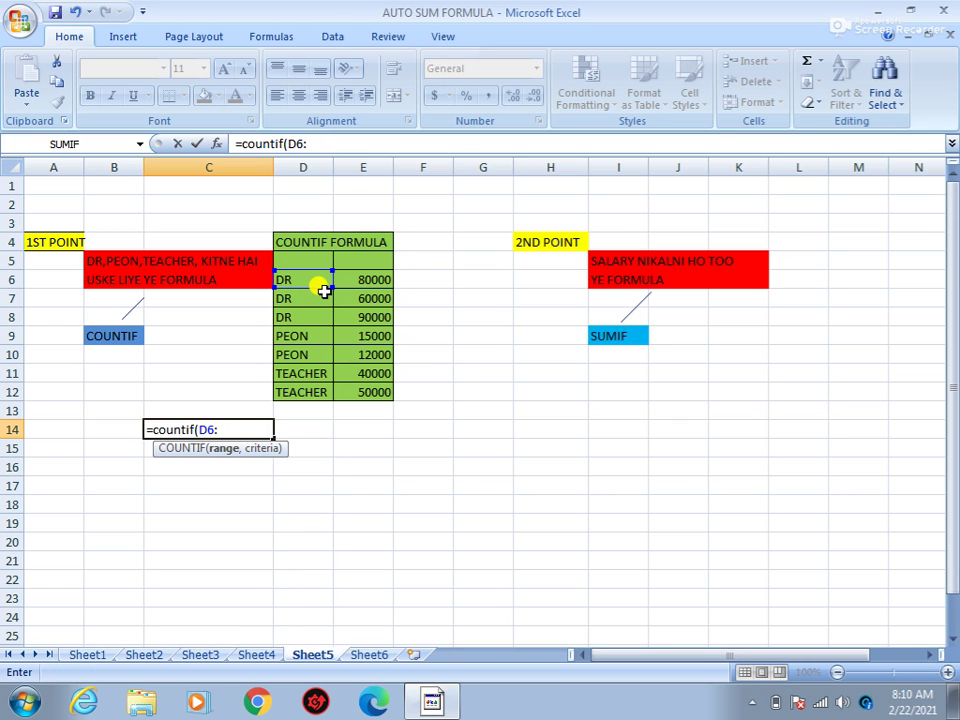
pyautogui.click(306, 394)
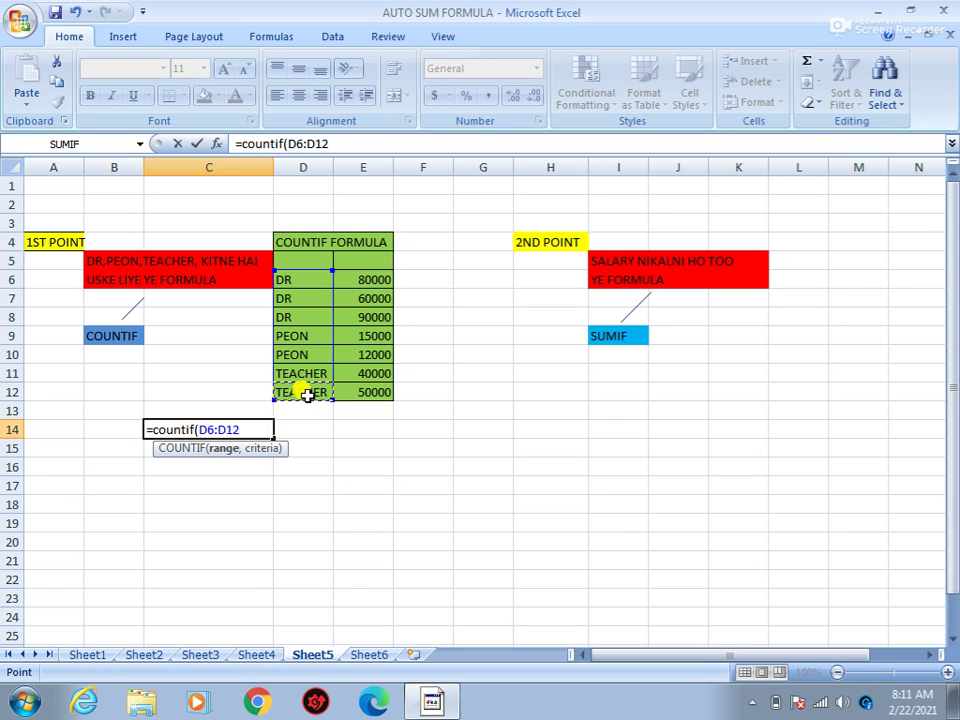
pyautogui.write(',')
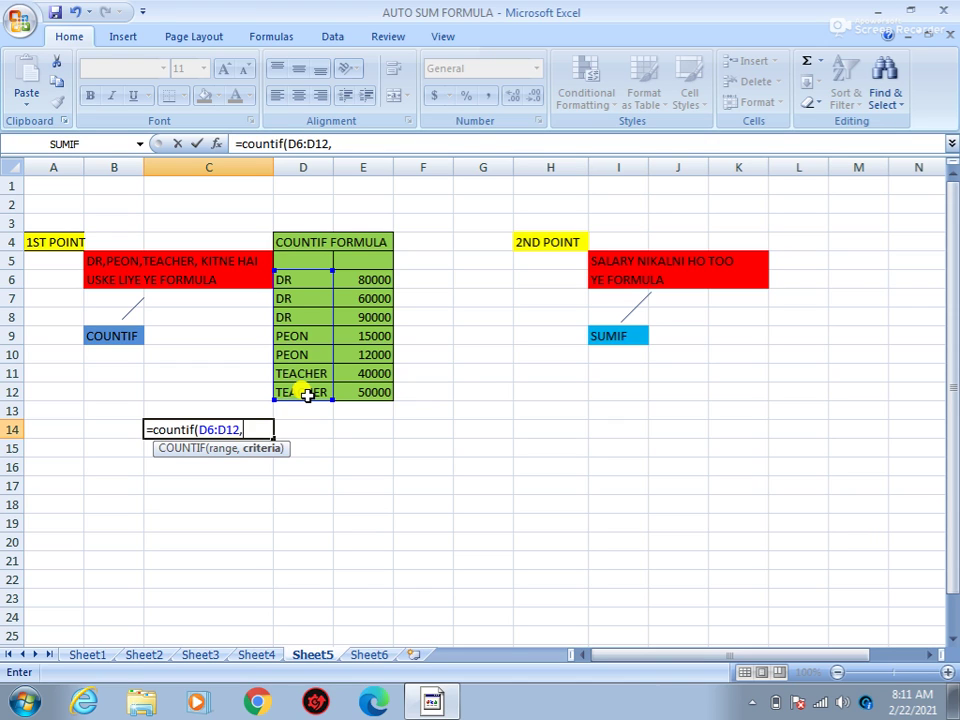
pyautogui.write('"dr"')
pyautogui.press('Return')
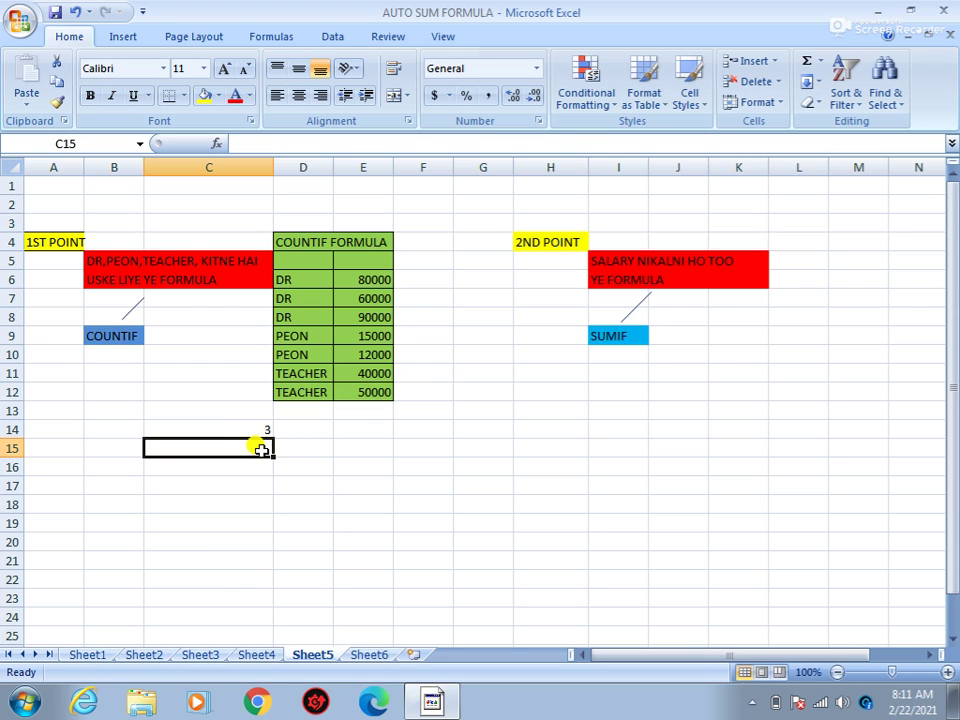
# Enter a COUNTIF formula in C15 that counts the "peon" entries in D6:D12
pyautogui.write('=countif')
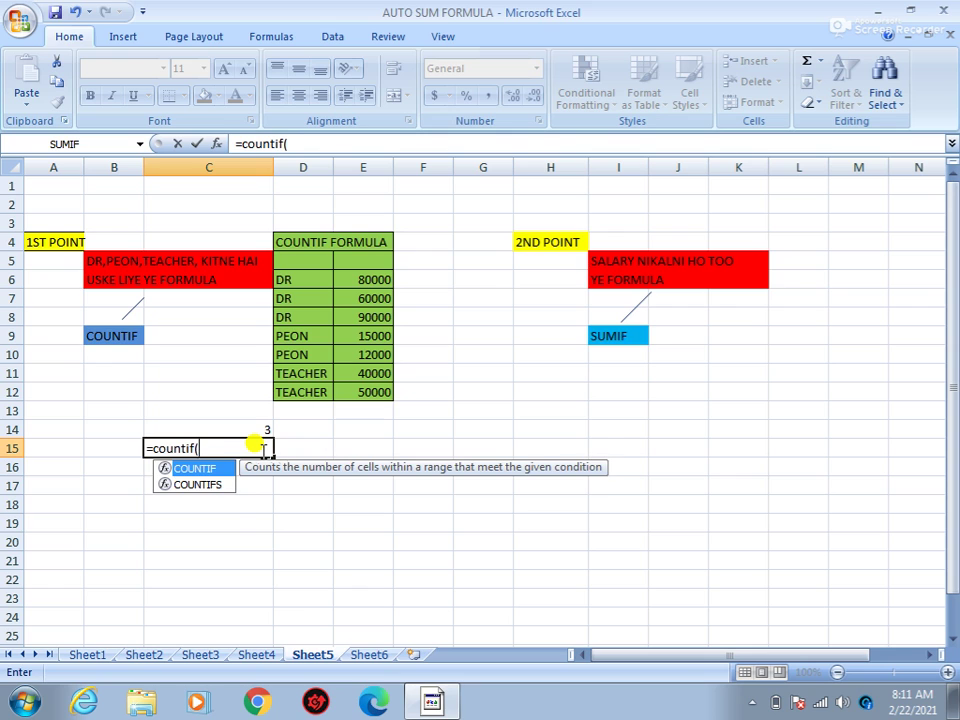
pyautogui.write('(')
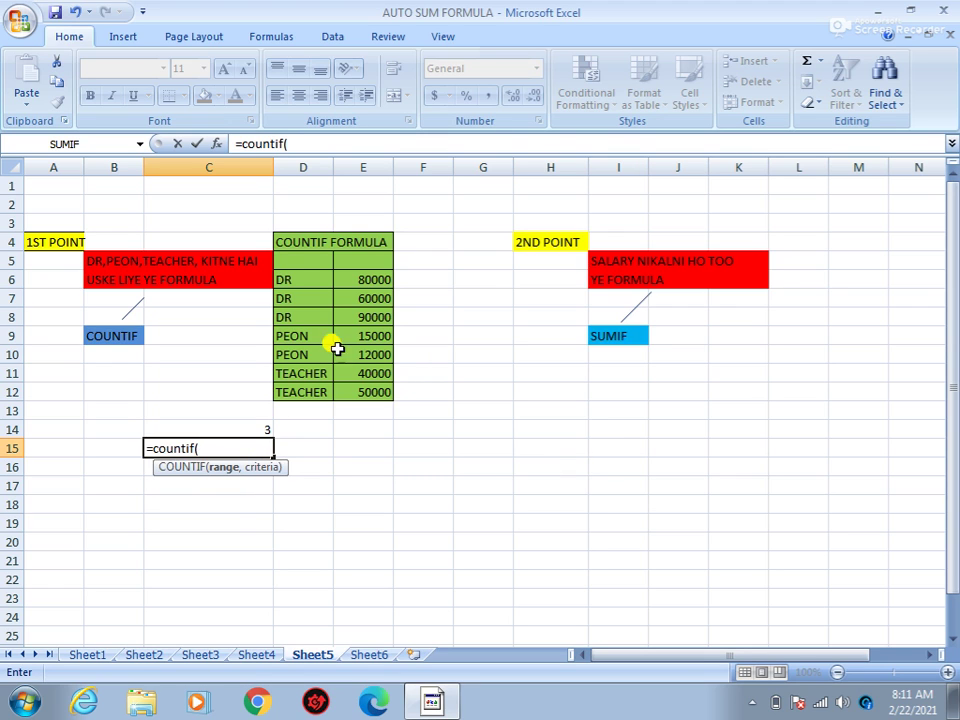
pyautogui.click(302, 277)
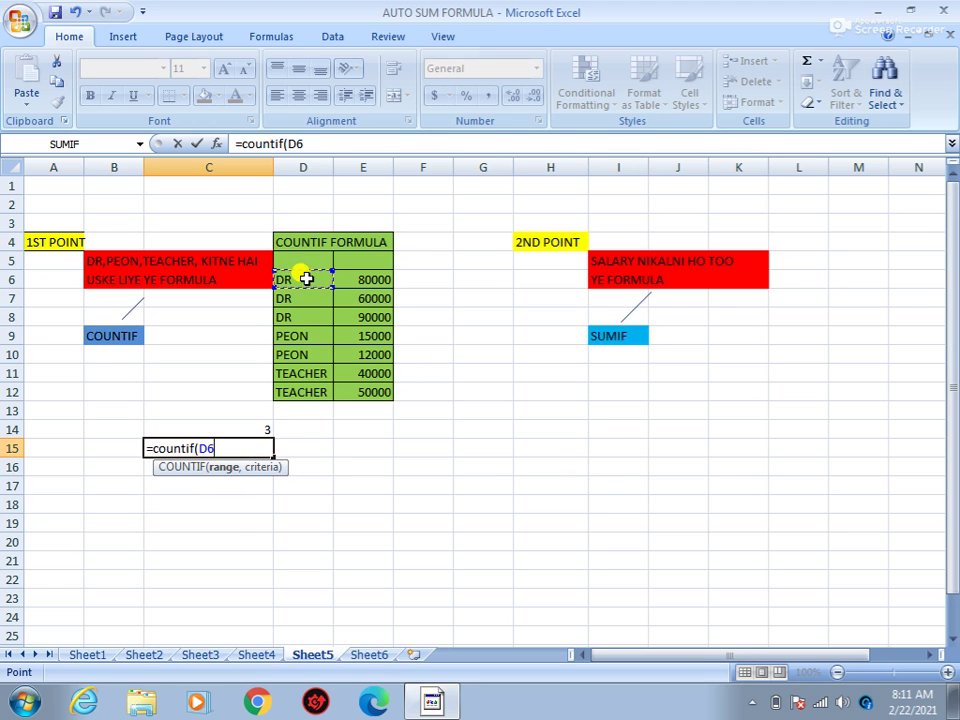
pyautogui.press('F8')
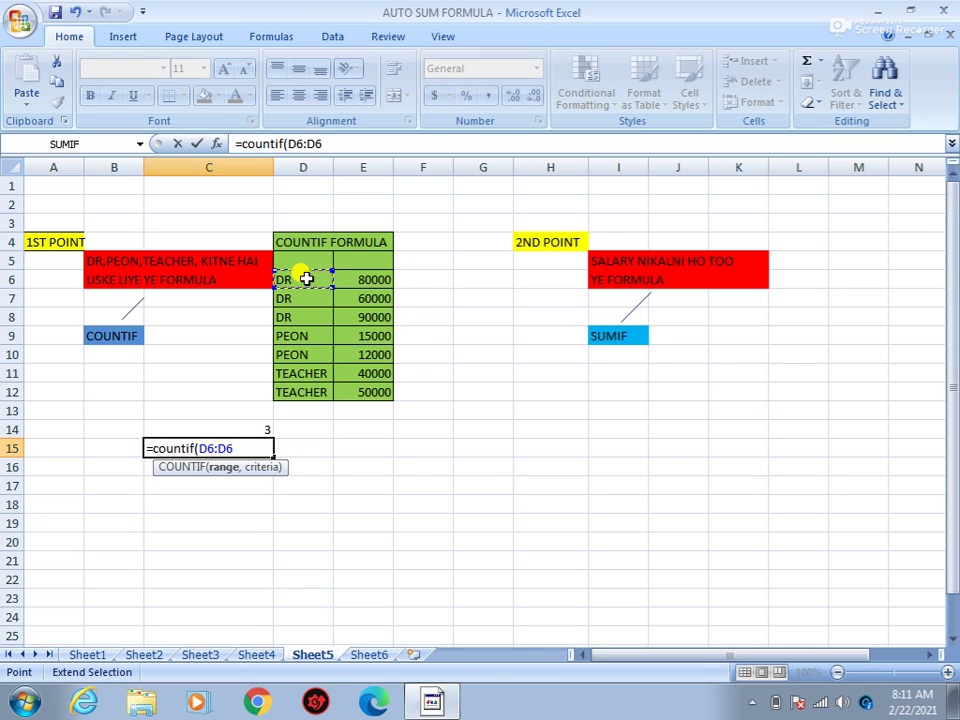
pyautogui.press('BackSpace')
pyautogui.press('BackSpace')
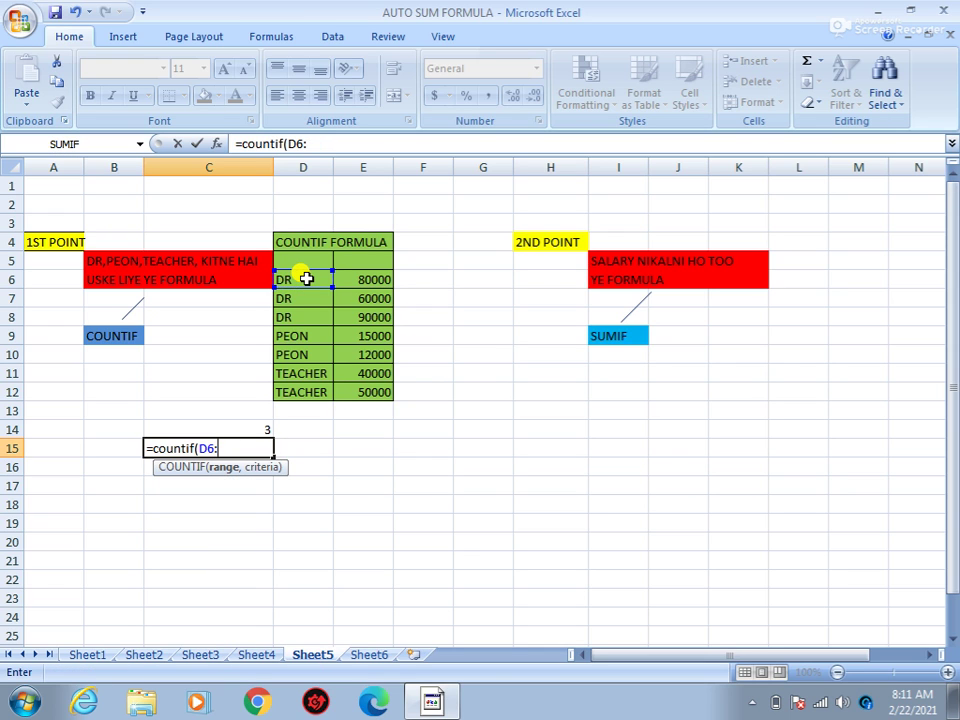
pyautogui.click(318, 392)
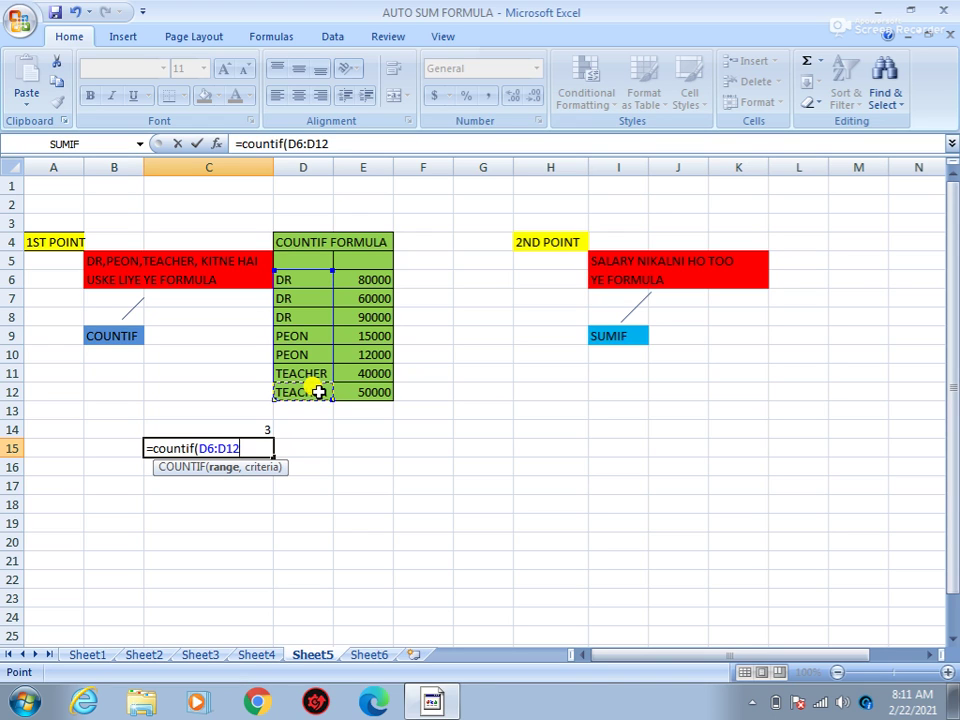
pyautogui.write(',')
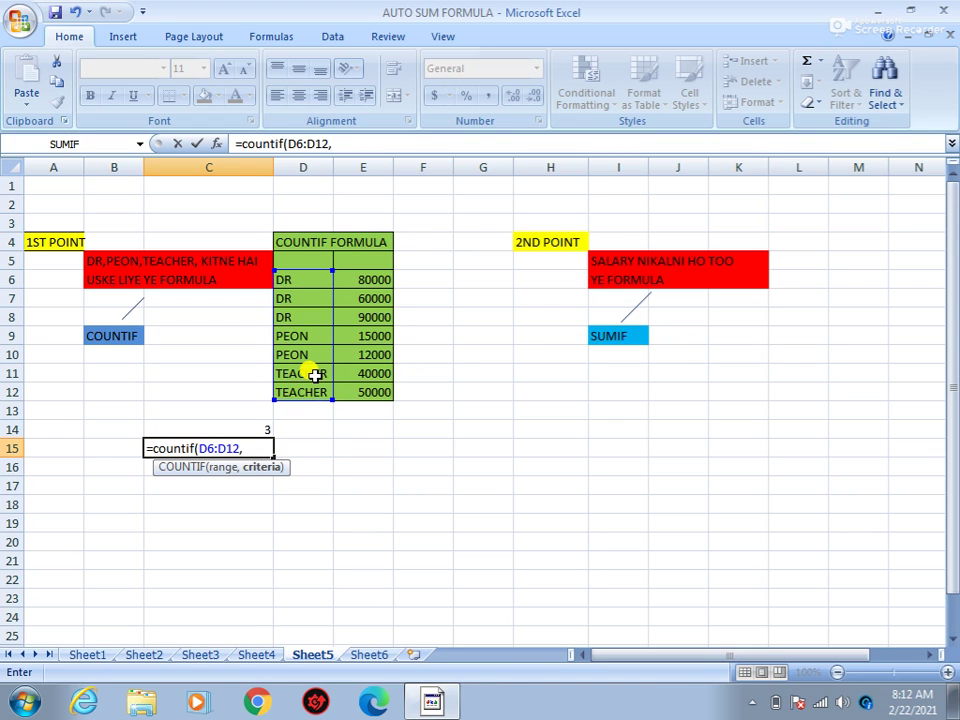
pyautogui.write('"peon")')
pyautogui.press('Return')
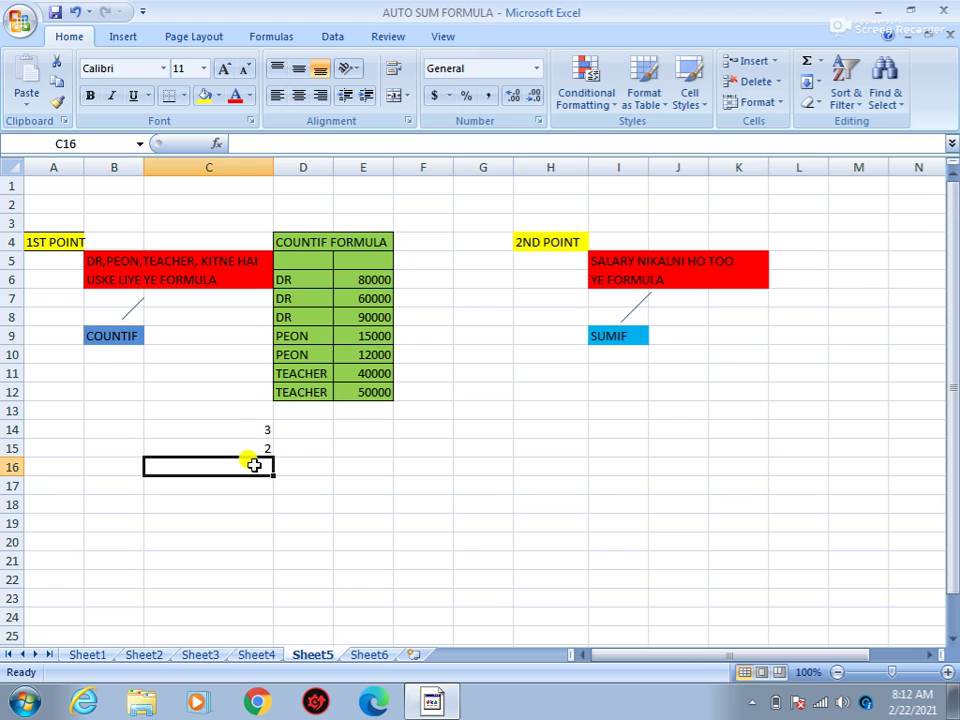
# Enter a COUNTIF formula in C16 that counts the "teacher" entries in D6:D12
pyautogui.write('=')
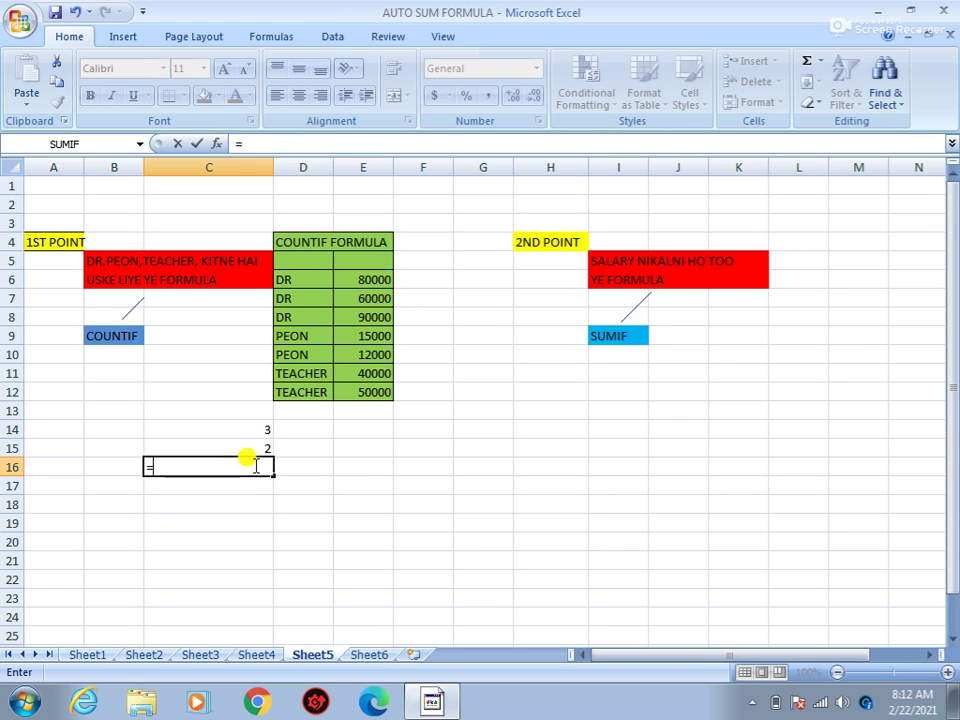
pyautogui.write('cou')
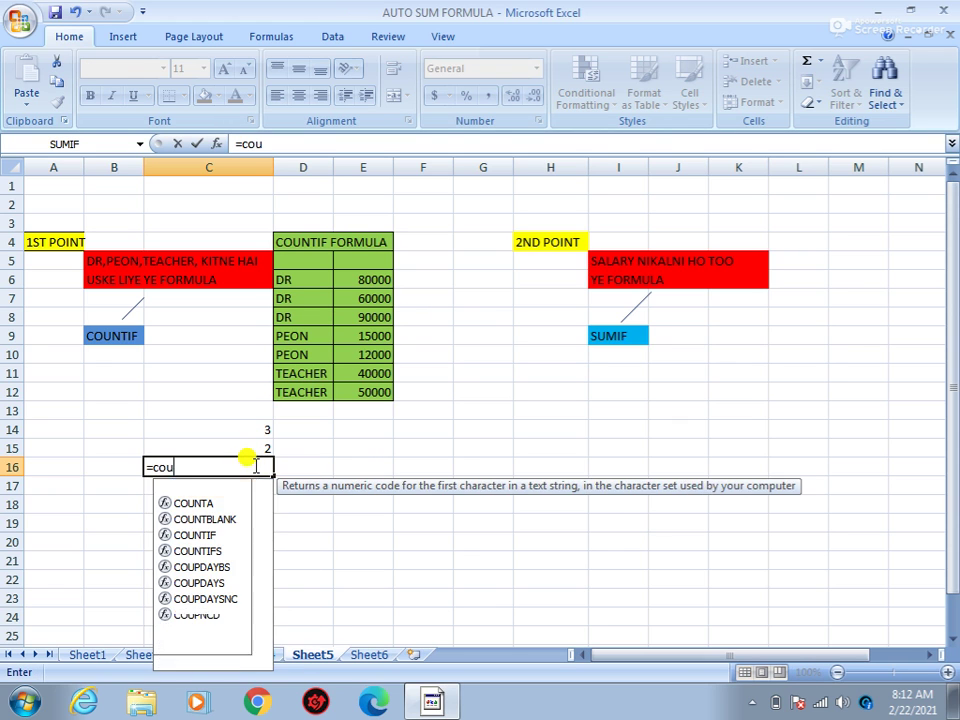
pyautogui.write('ntif')
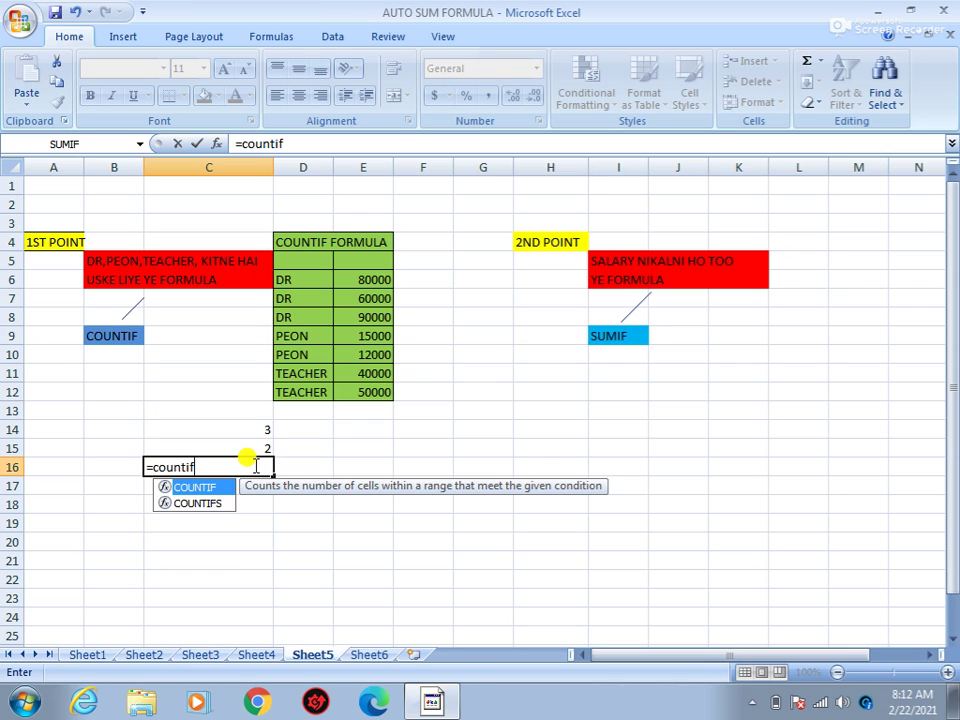
pyautogui.write('(')
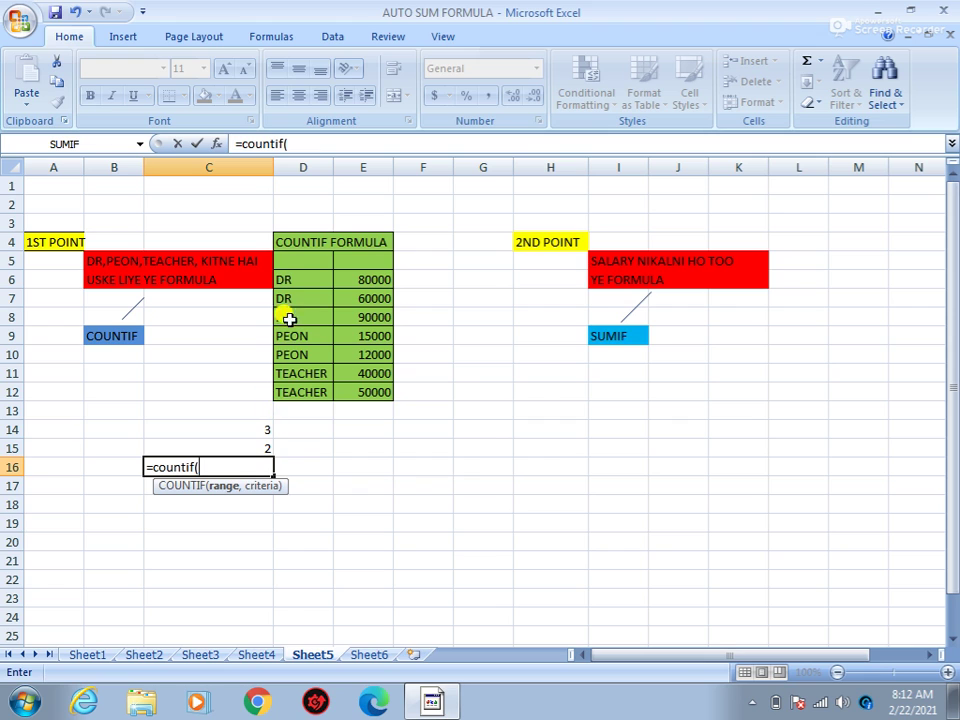
pyautogui.click(290, 276)
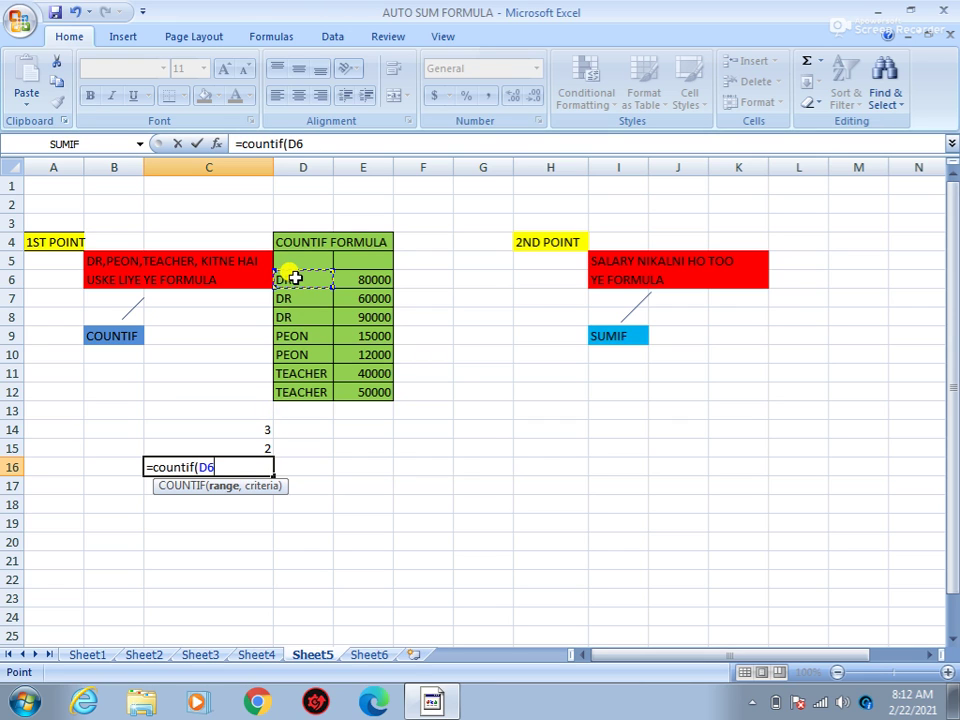
pyautogui.press('F8')
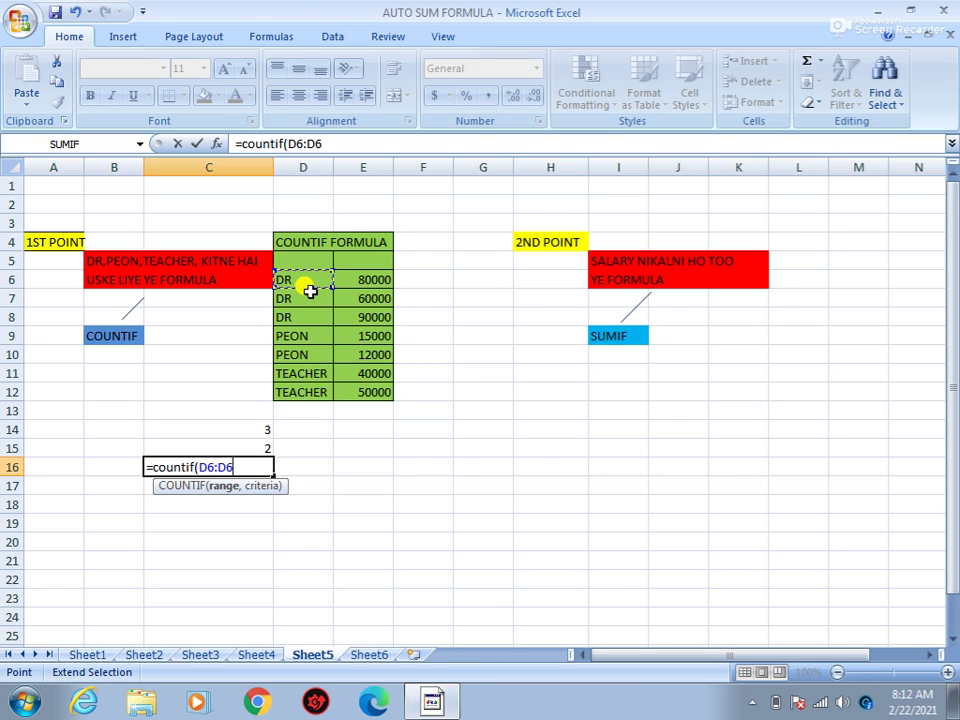
pyautogui.press('BackSpace')
pyautogui.press('BackSpace')
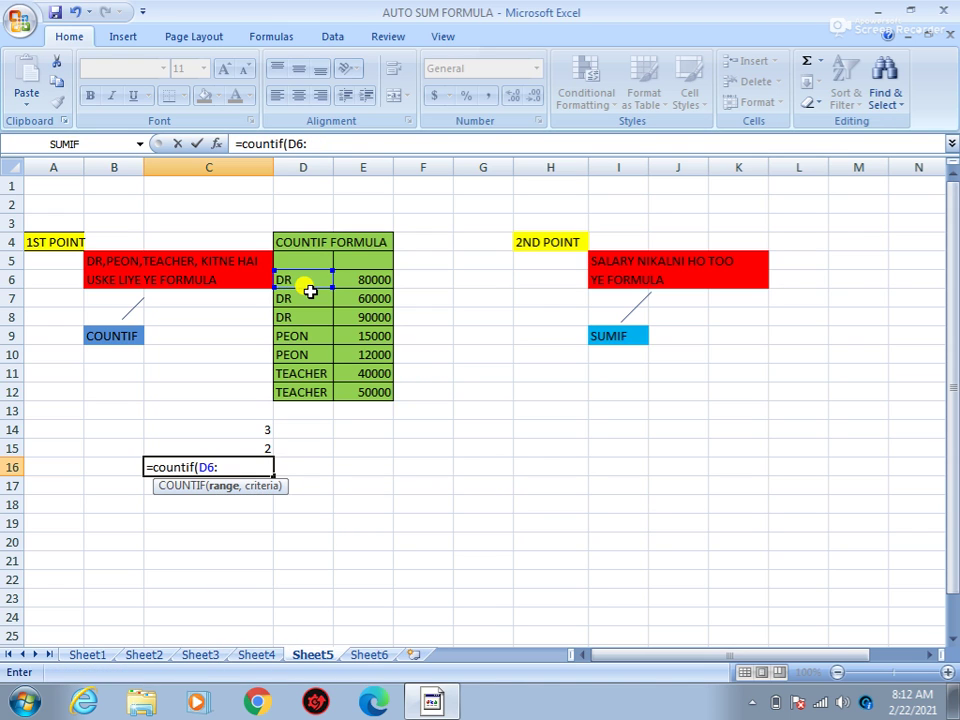
pyautogui.click(299, 392)
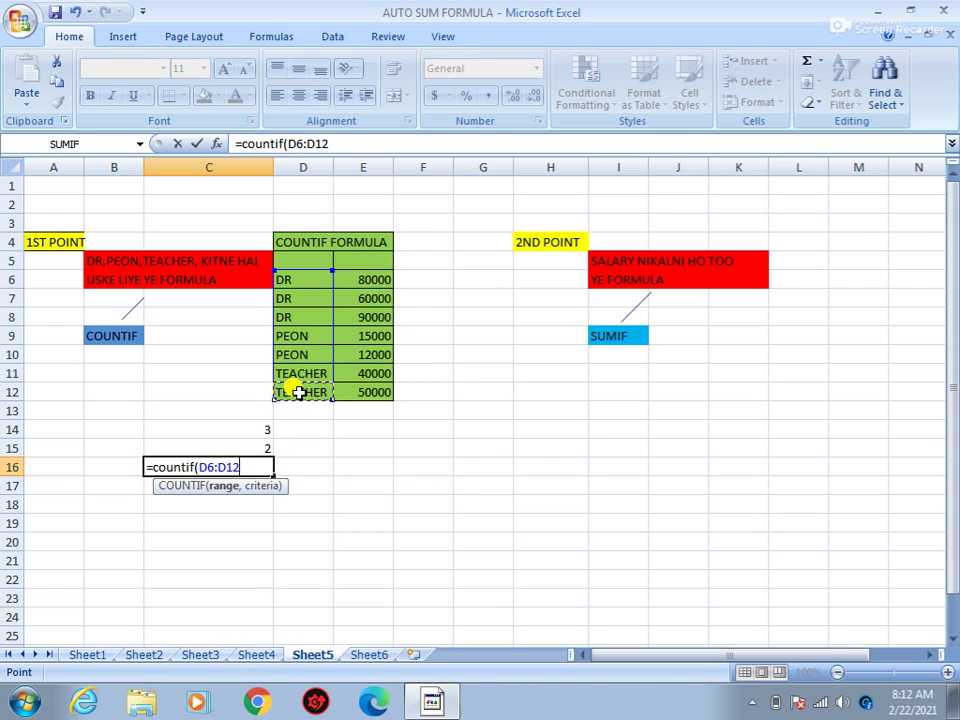
pyautogui.write(',')
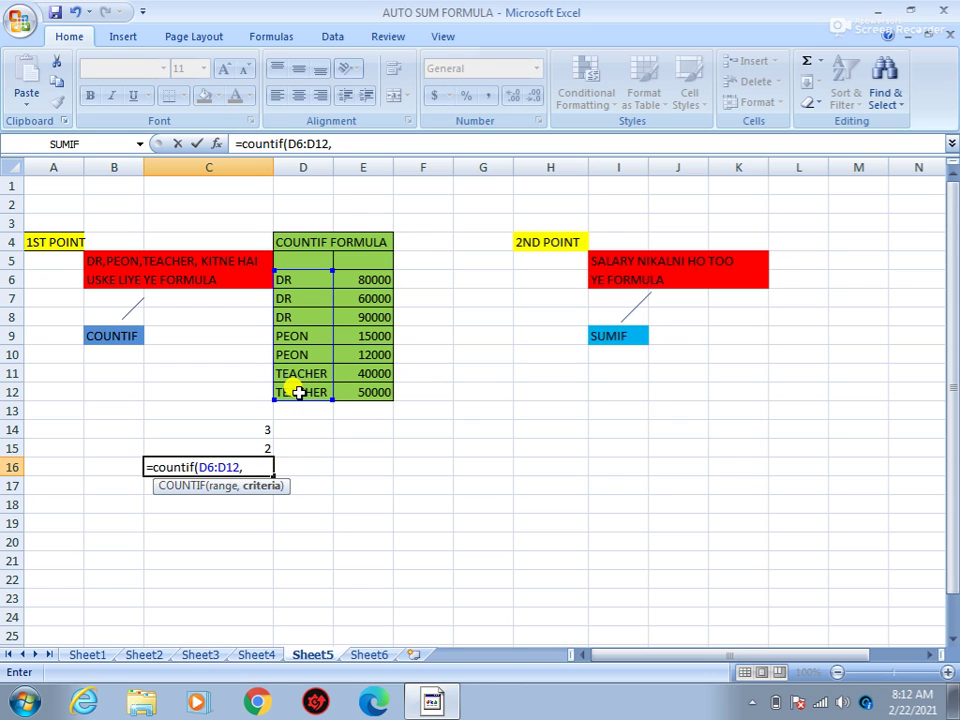
pyautogui.write('"teacher')
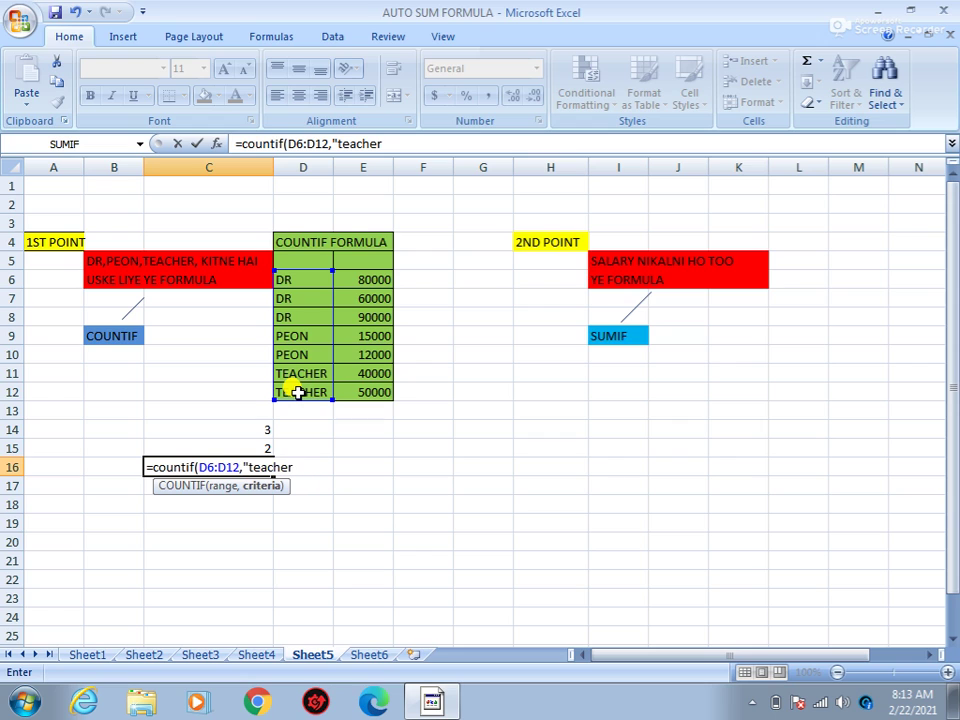
pyautogui.write('")')
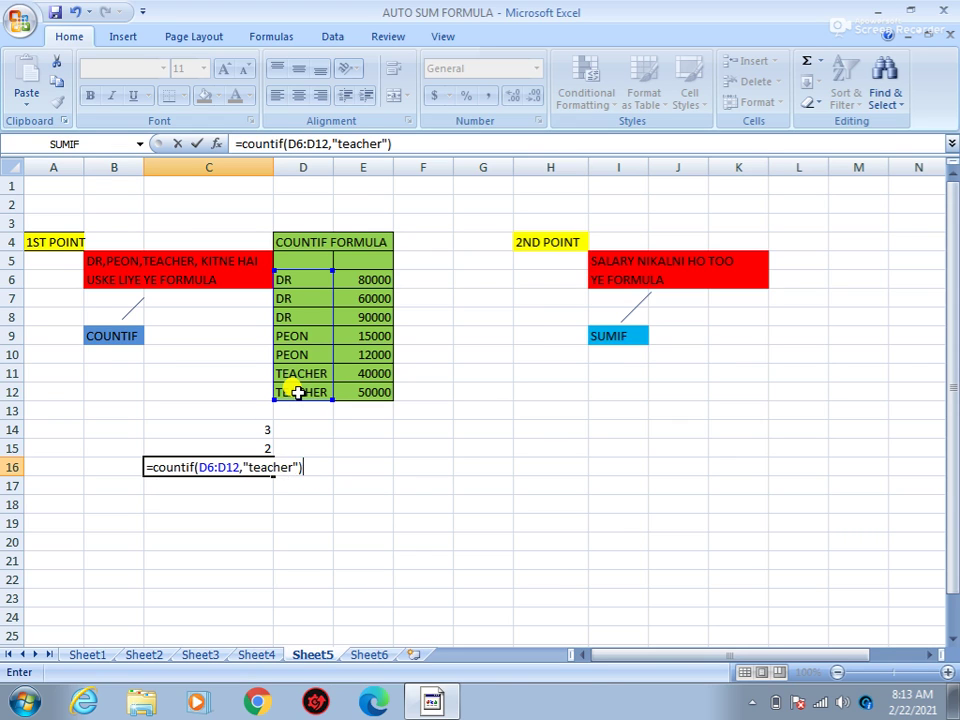
pyautogui.press('Return')
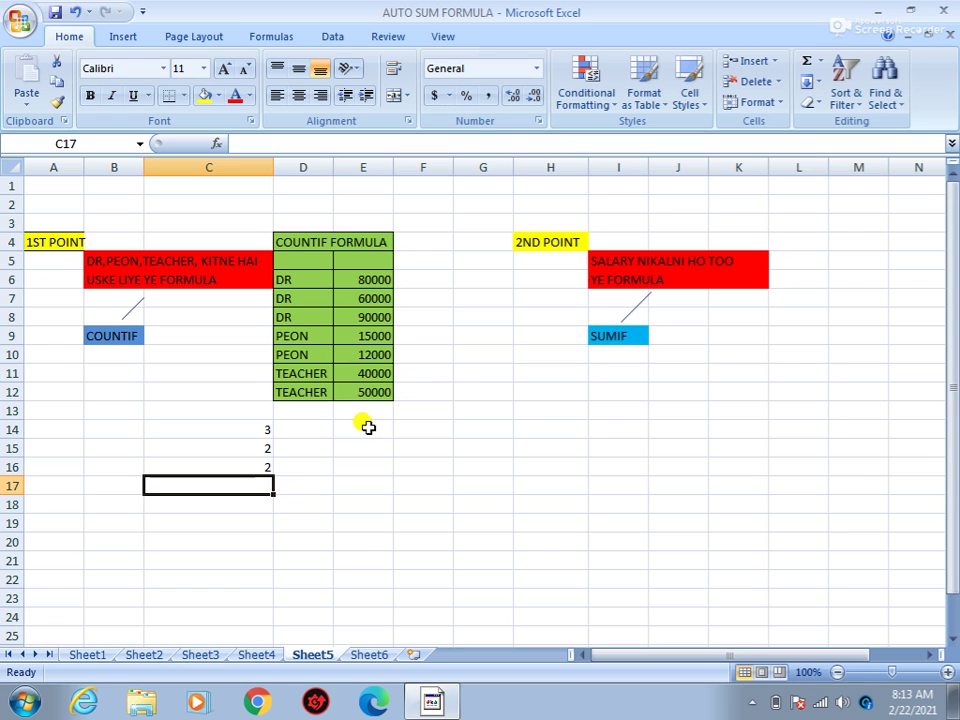
# Enter a SUMIF formula in H12 that totals the E6:E12 salaries for the "dr" entries in D6:D12
pyautogui.click(553, 392)
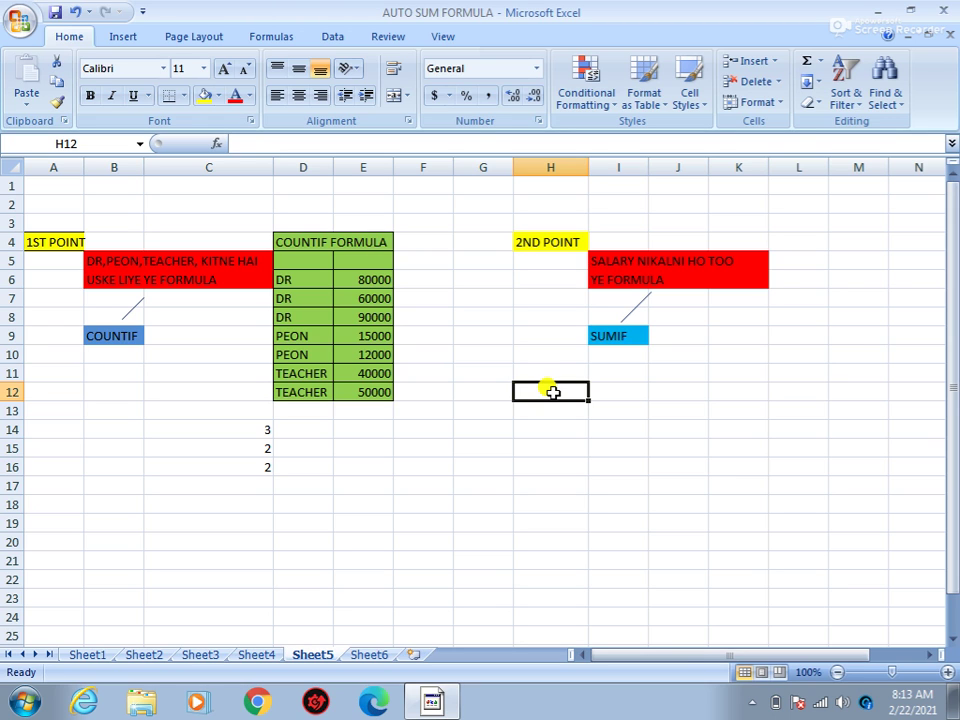
pyautogui.write('=')
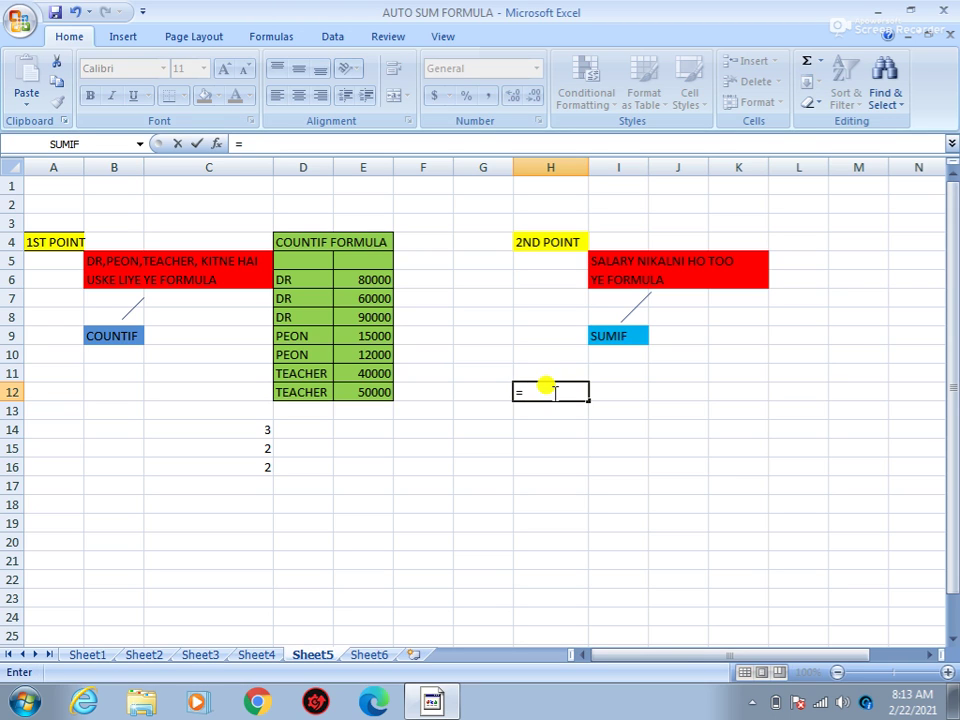
pyautogui.write('sumif')
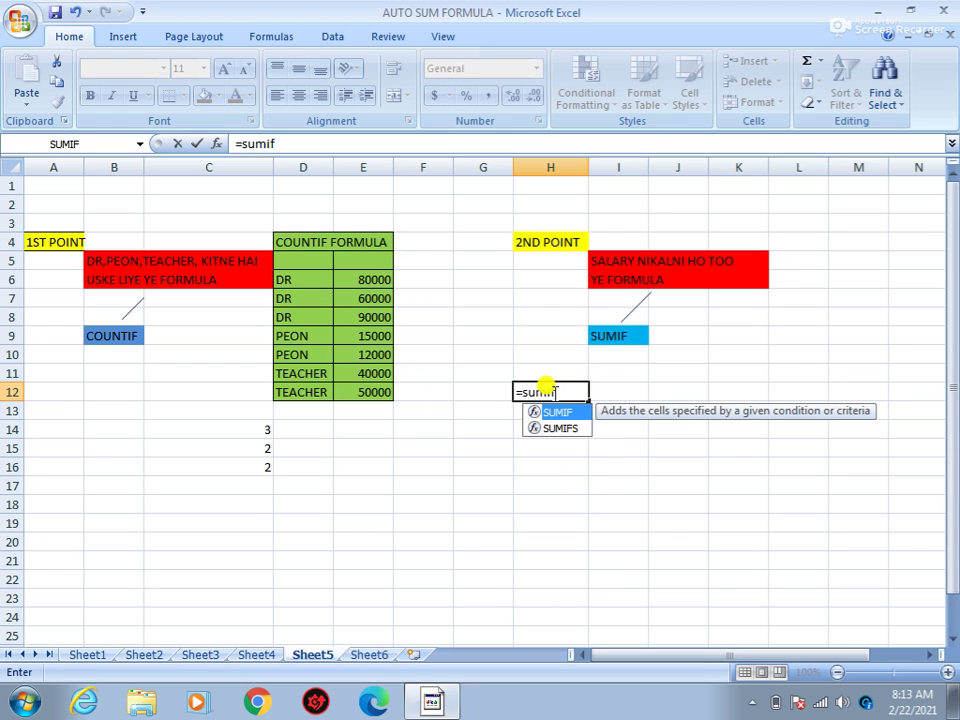
pyautogui.write('(')
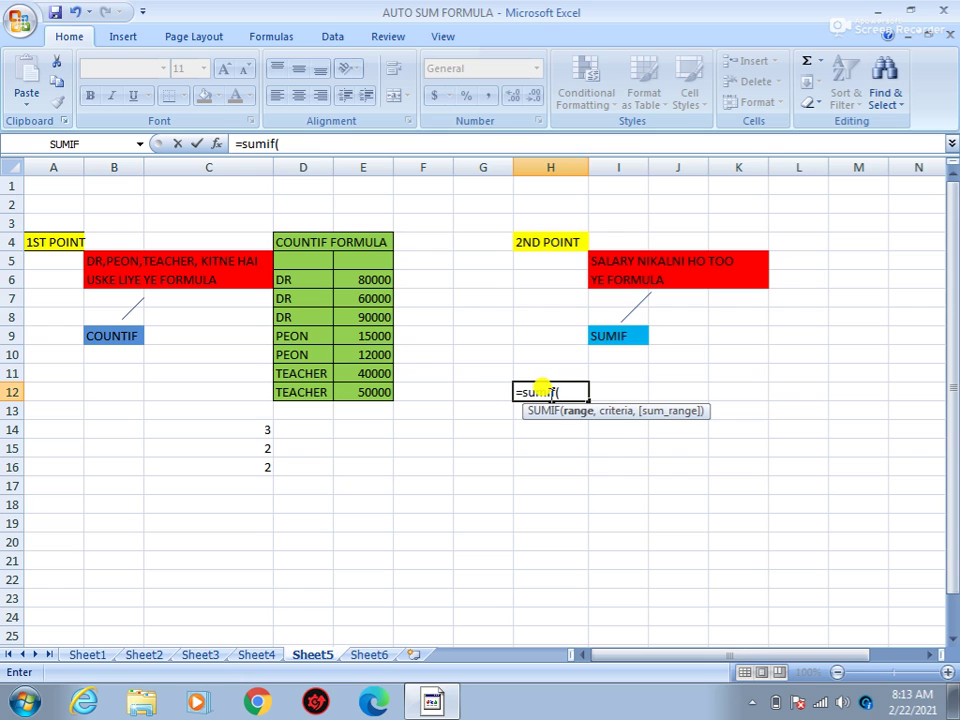
pyautogui.click(311, 281)
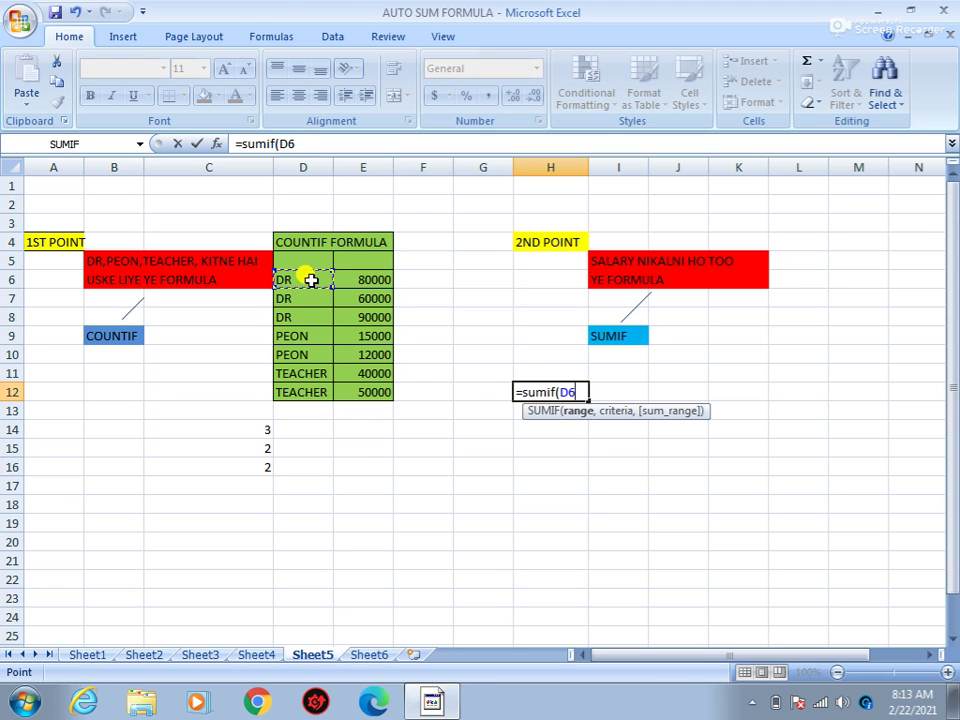
pyautogui.press('F8')
pyautogui.press('BackSpace')
pyautogui.press('BackSpace')
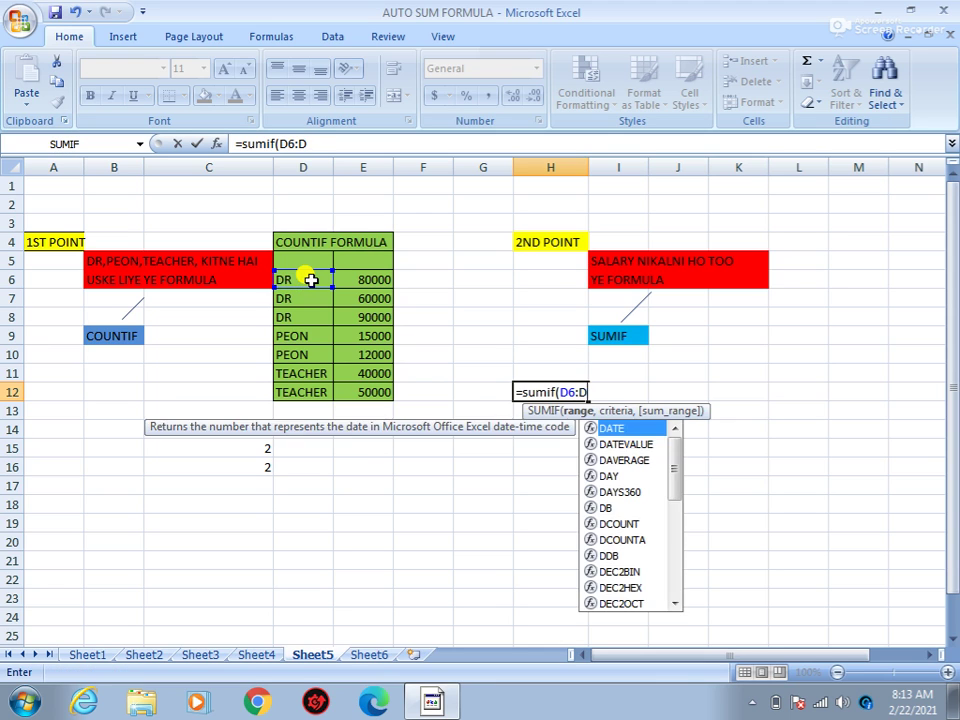
pyautogui.click(310, 398)
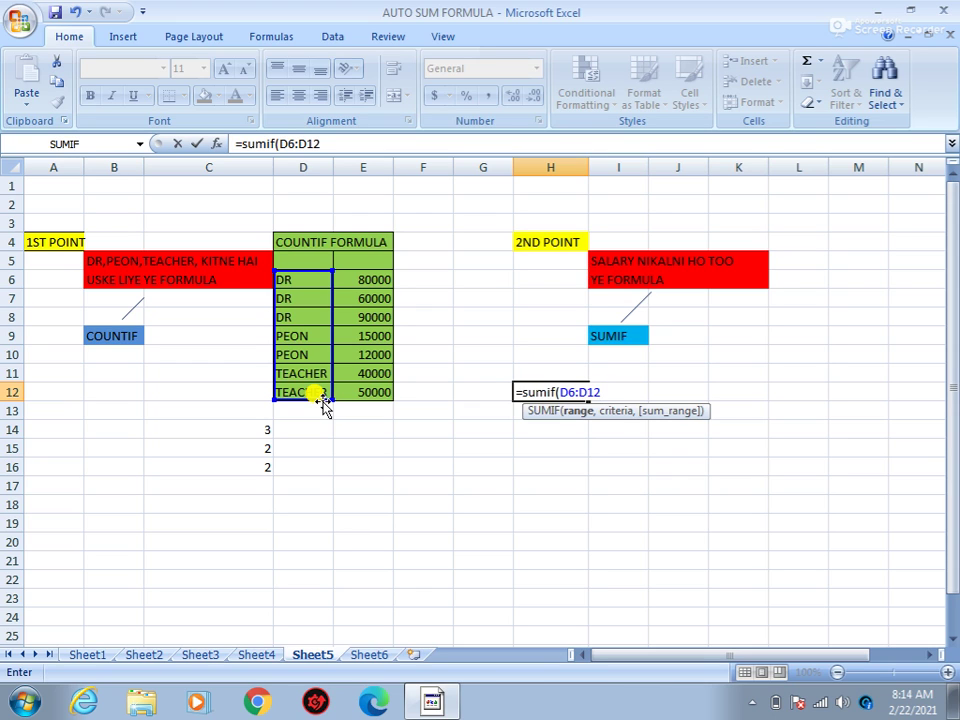
pyautogui.write(',"')
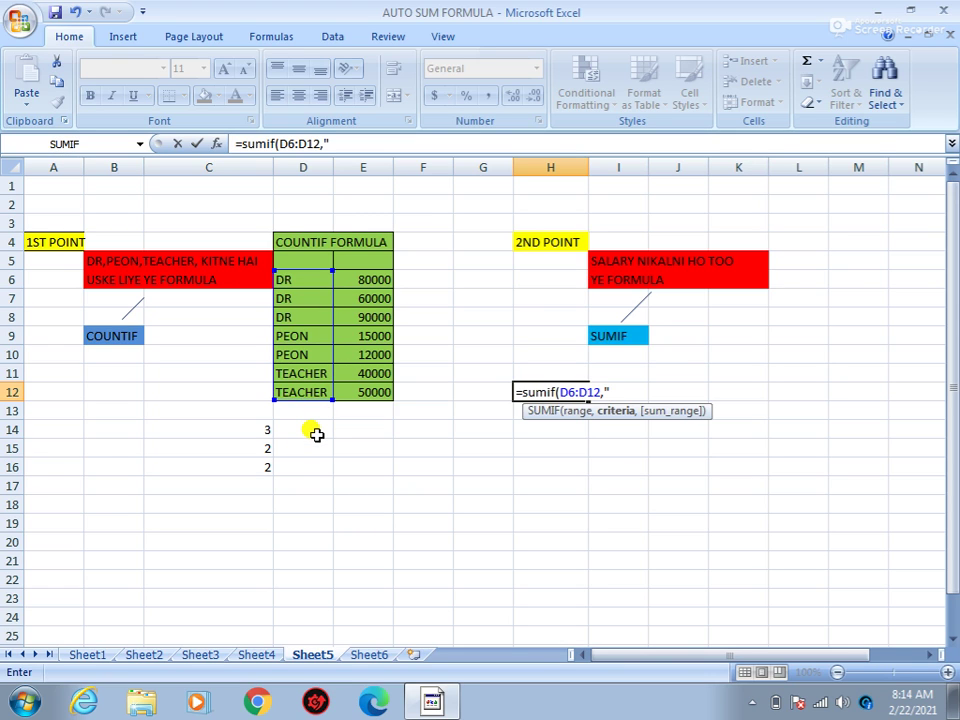
pyautogui.write('dr",')
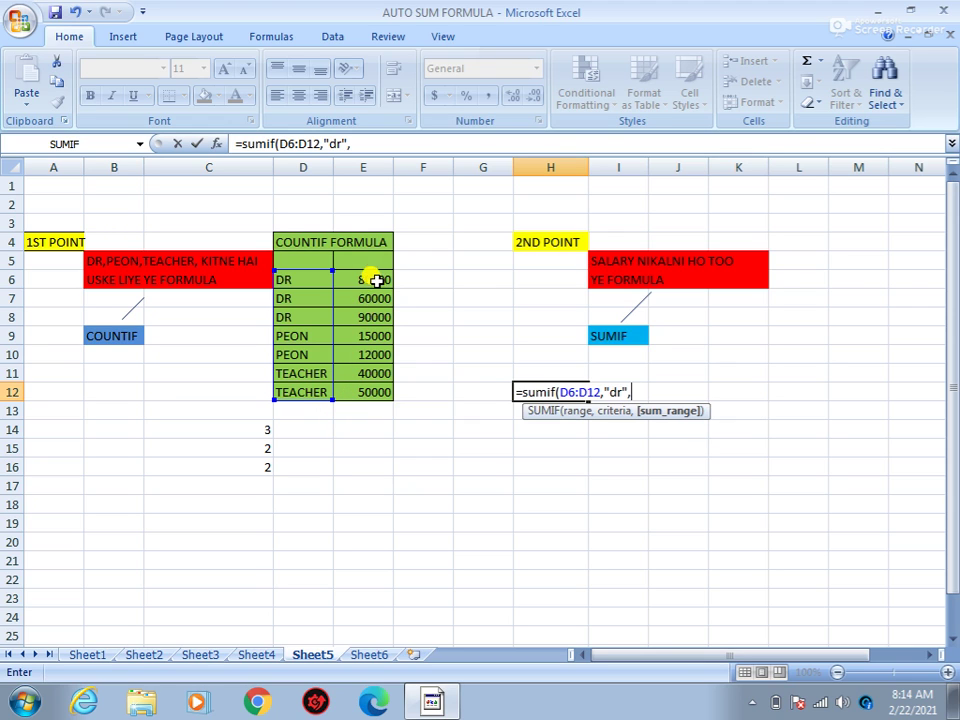
pyautogui.click(376, 281)
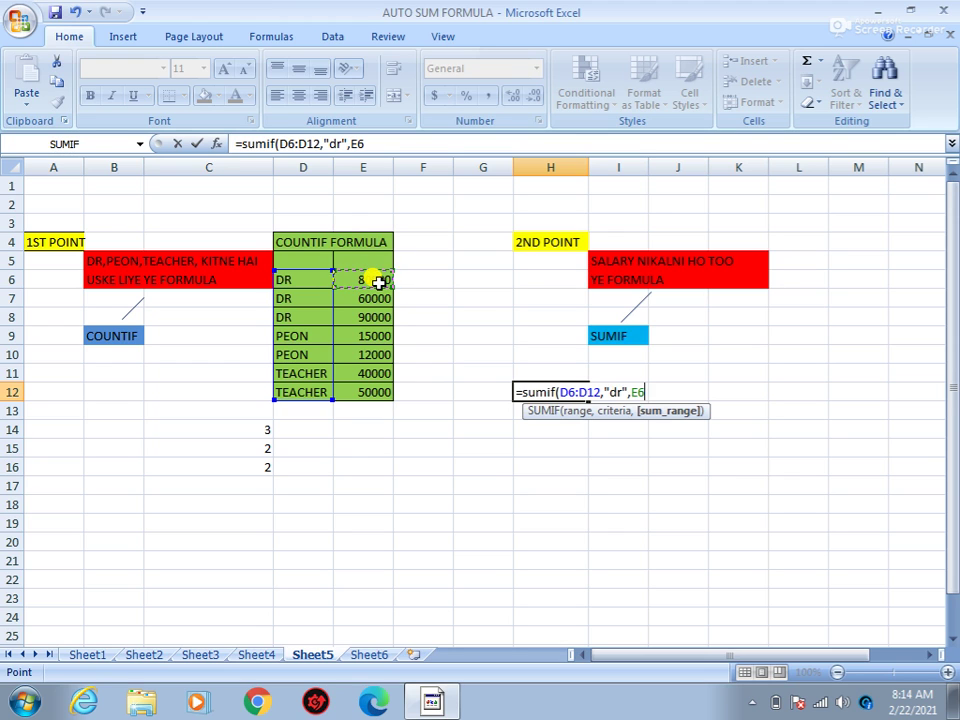
pyautogui.press('F8')
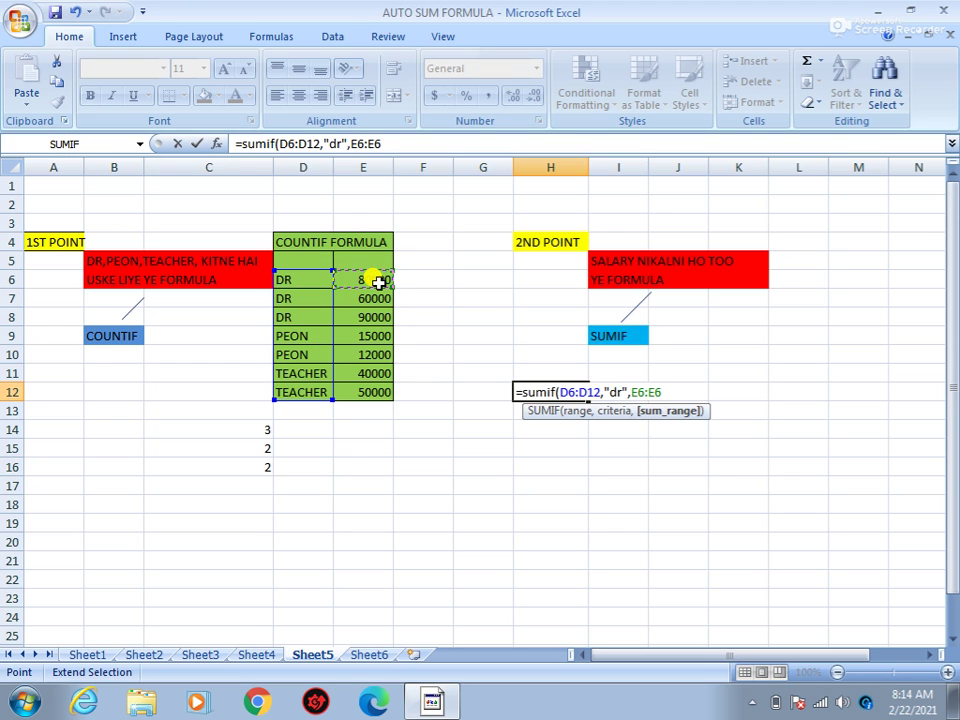
pyautogui.press('BackSpace')
pyautogui.press('BackSpace')
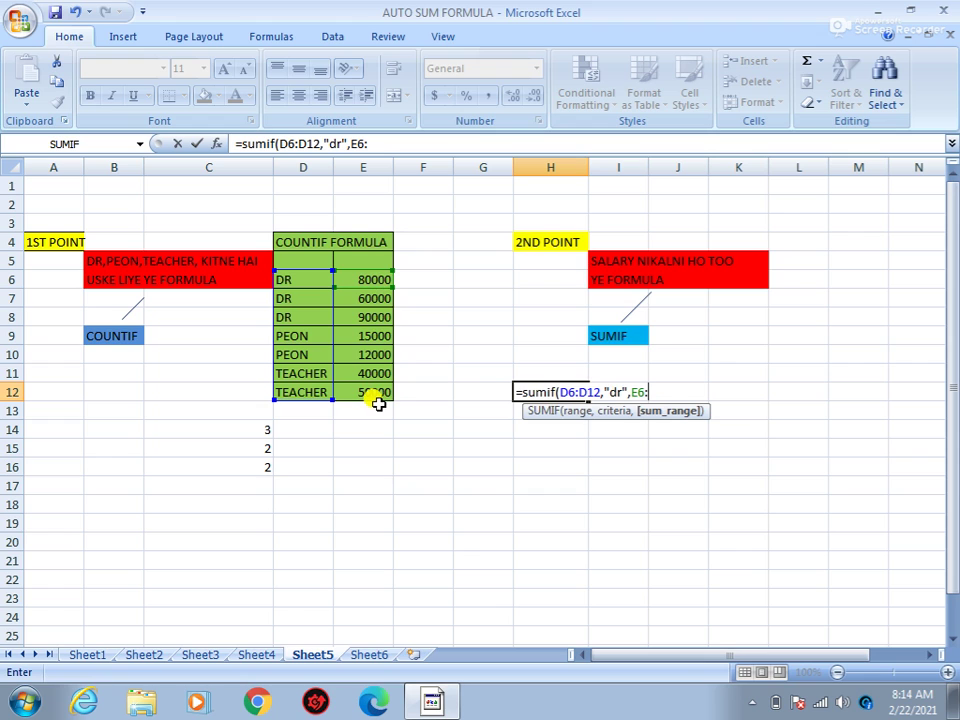
pyautogui.click(380, 395)
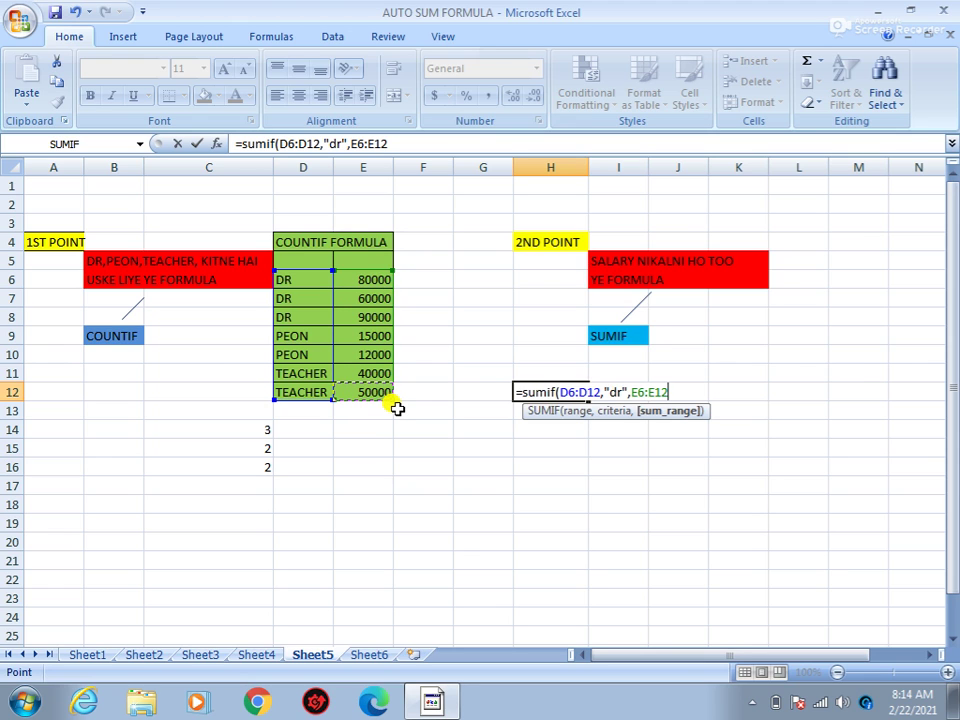
pyautogui.write(')')
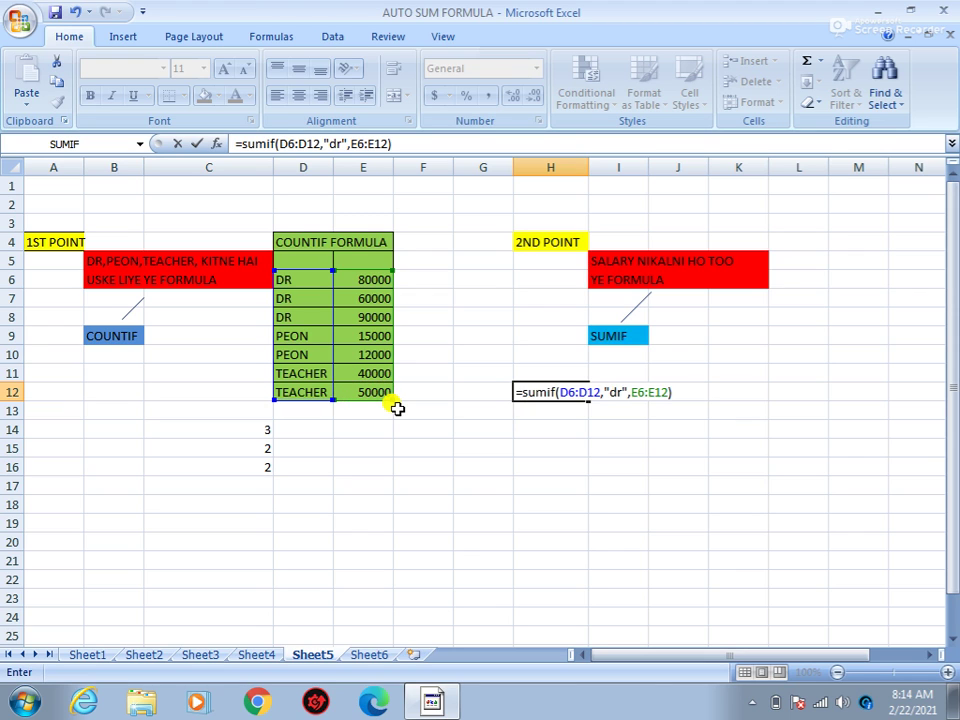
pyautogui.press('Return')
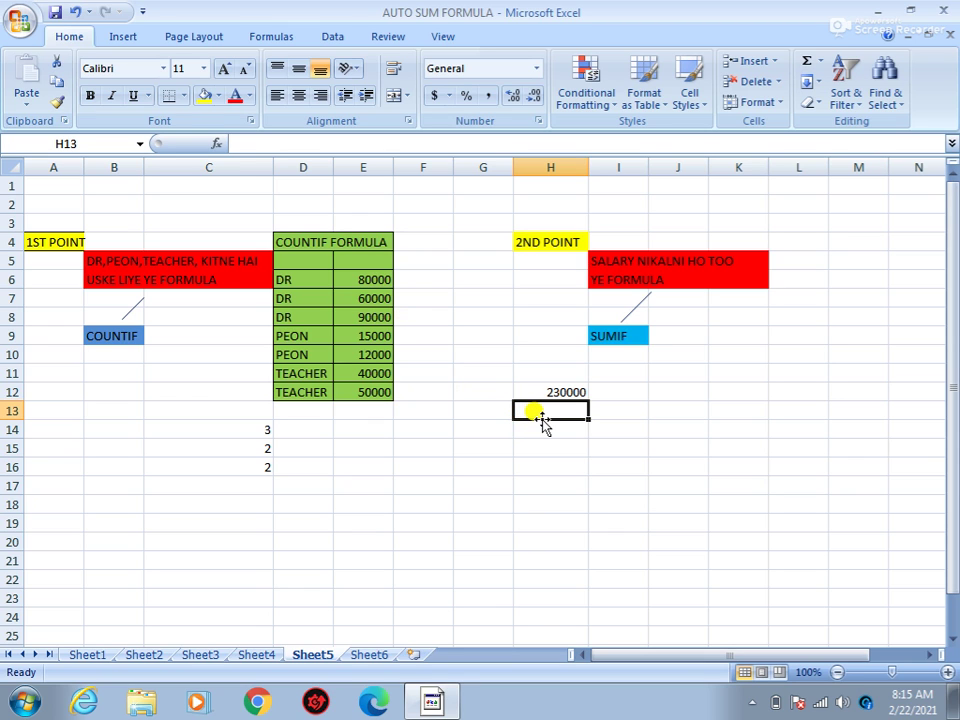
# Enter a SUMIF formula in H13 that totals the E6:E12 salaries for the "peon" entries in D6:D12
pyautogui.write('=s')
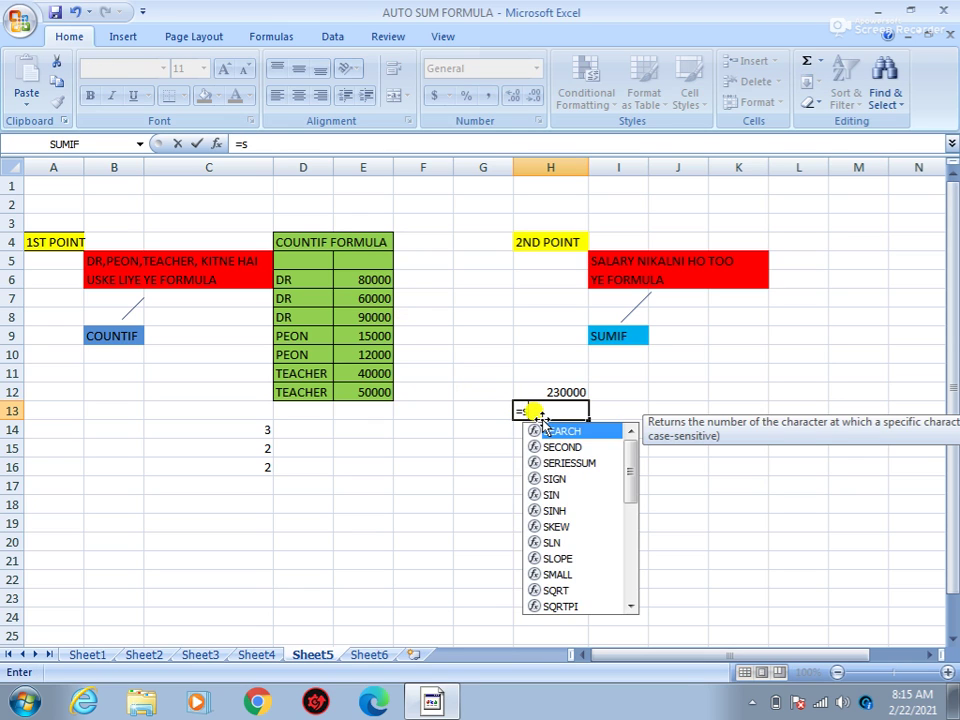
pyautogui.write('umif')
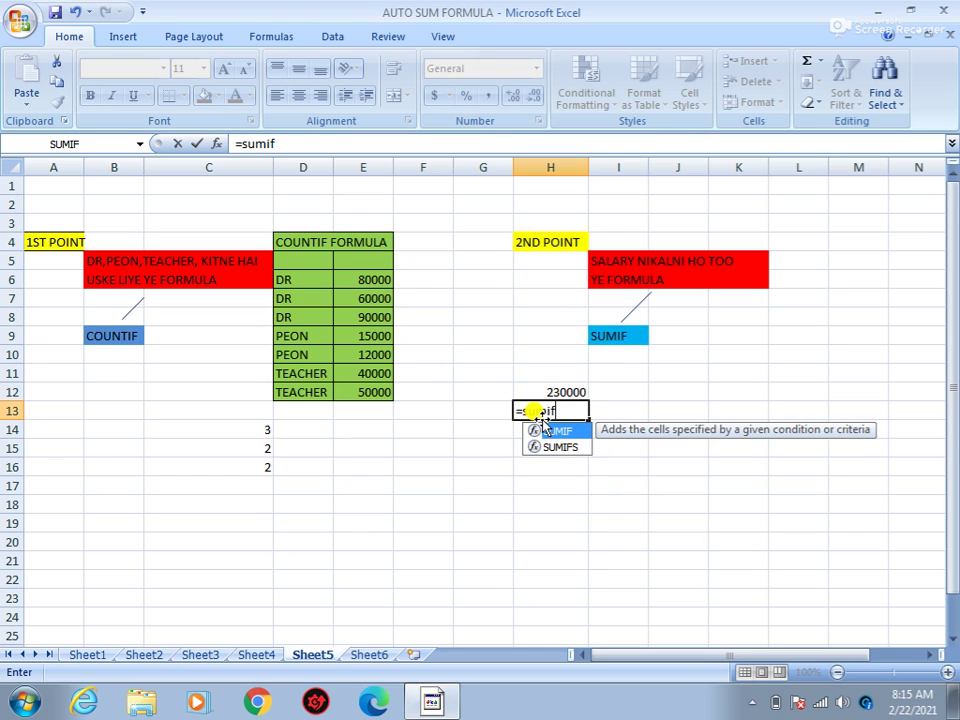
pyautogui.write('(')
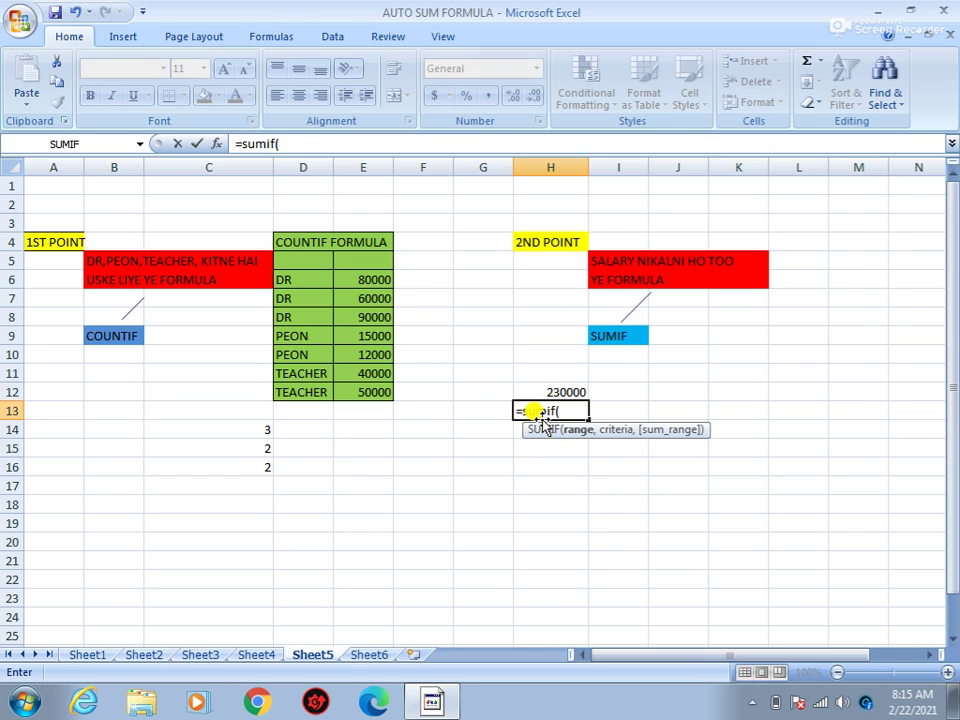
pyautogui.click(309, 280)
pyautogui.write(':D')
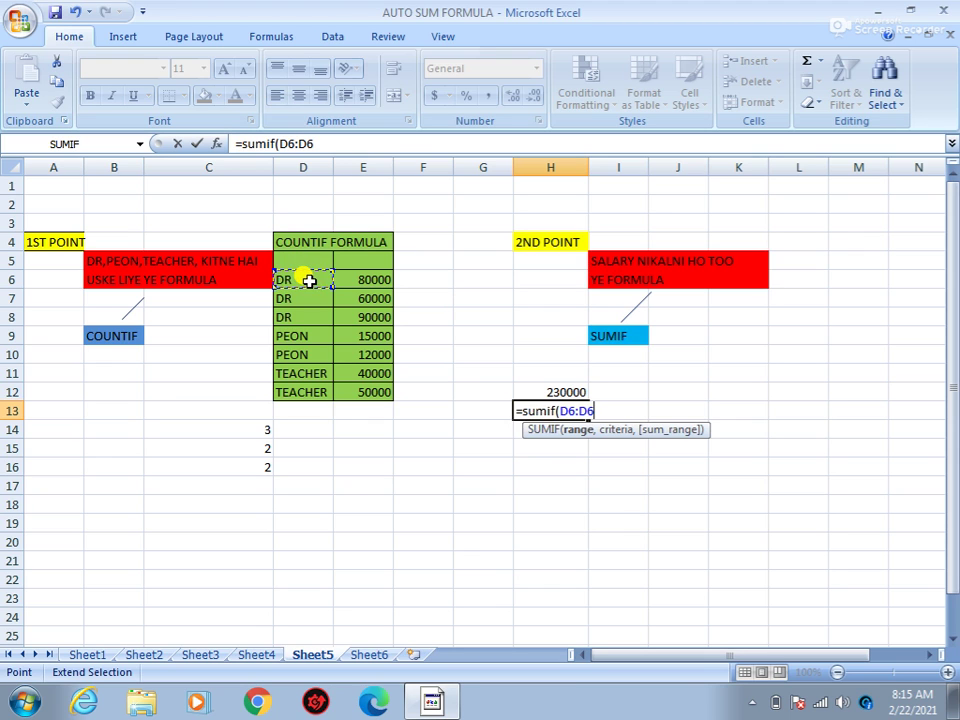
pyautogui.press('BackSpace')
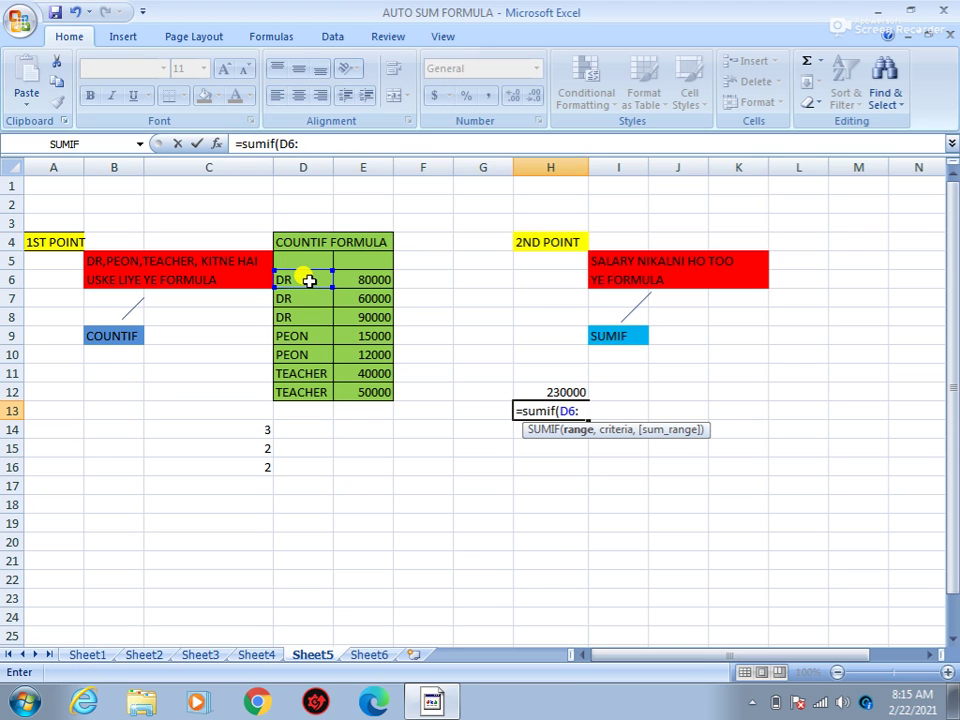
pyautogui.click(317, 390)
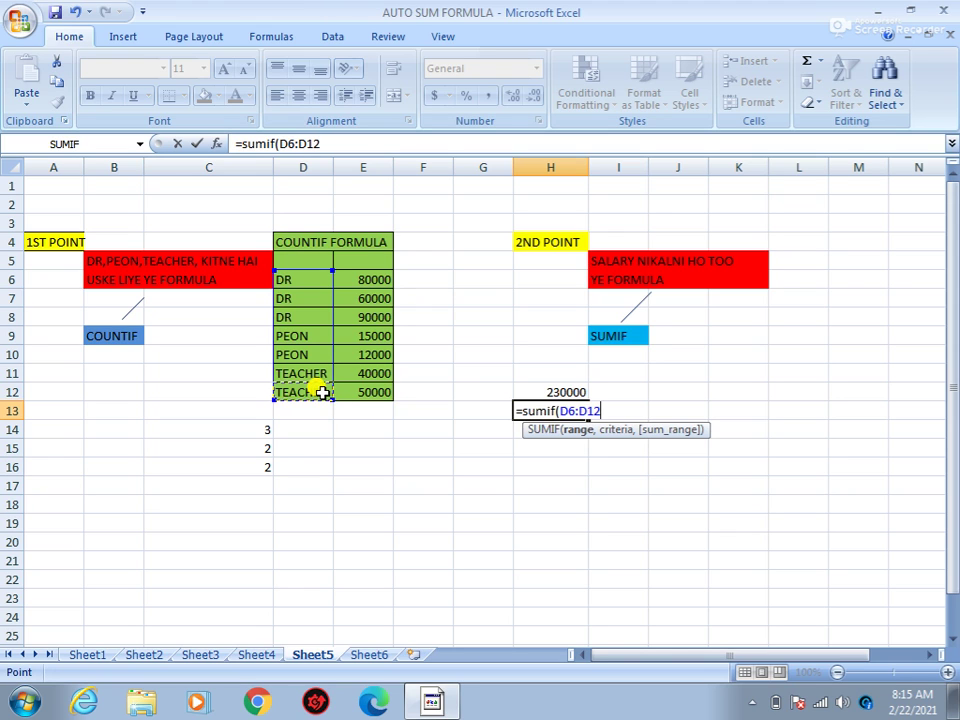
pyautogui.write(',')
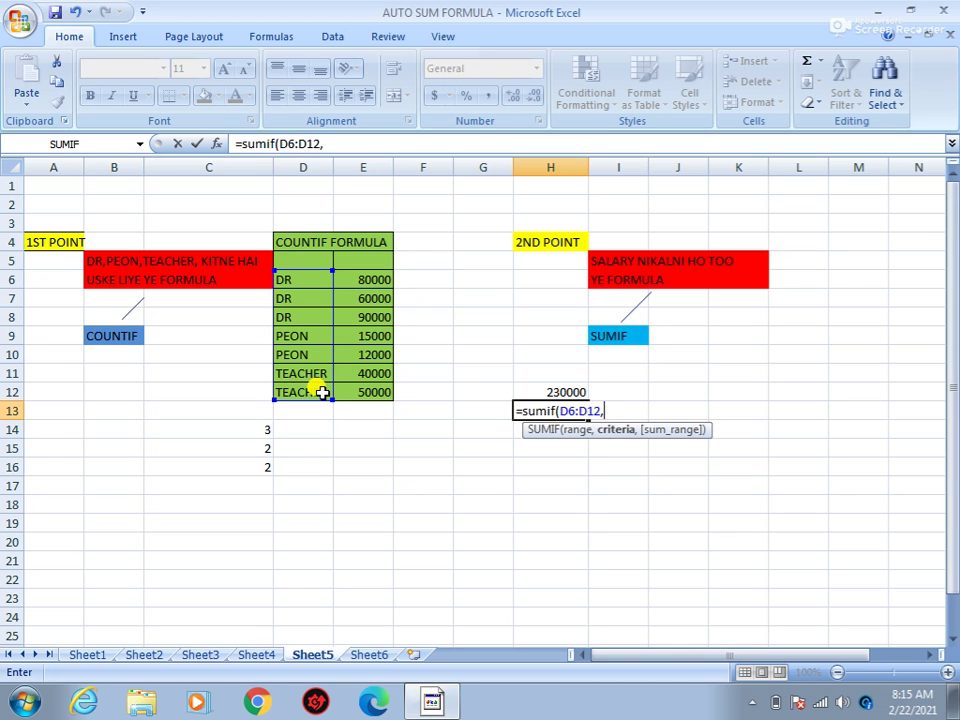
pyautogui.write('"peon"')
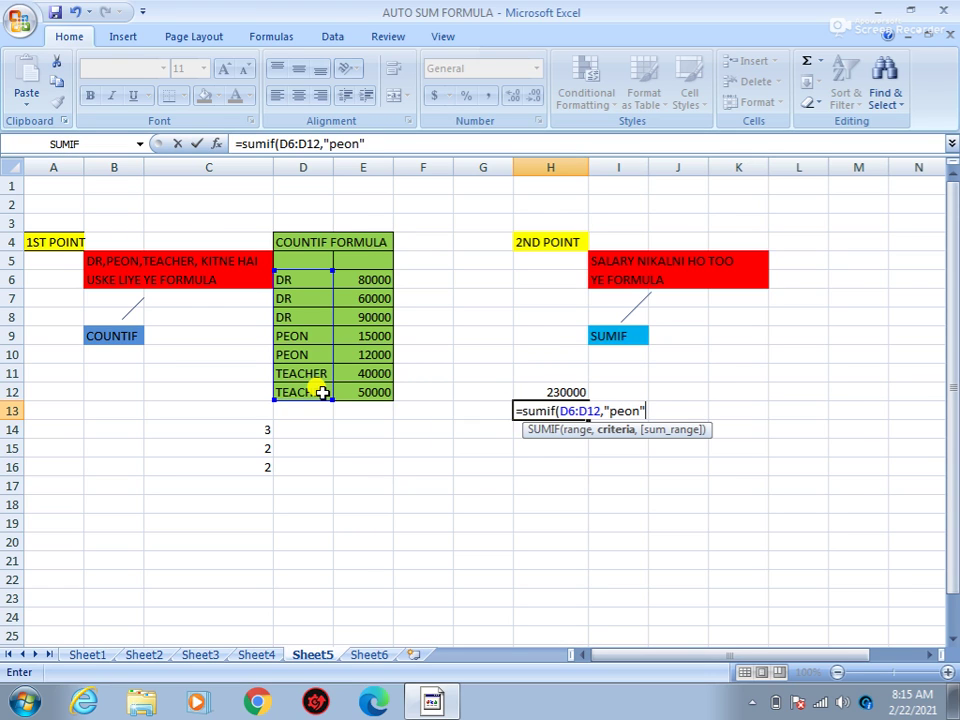
pyautogui.write(',')
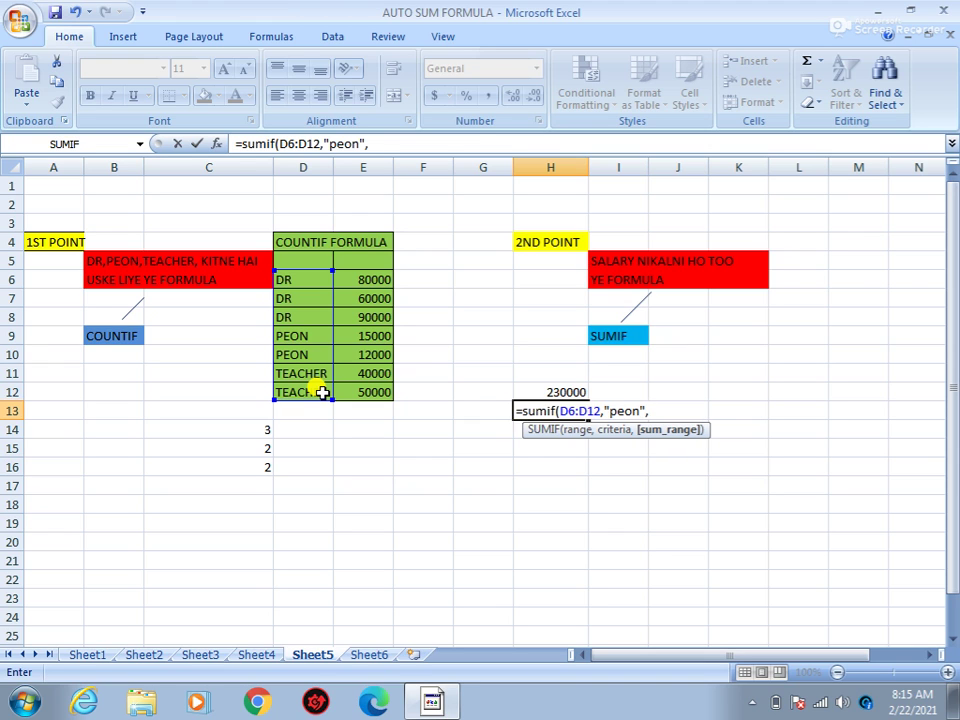
pyautogui.click(366, 281)
pyautogui.write(':')
pyautogui.click(377, 394)
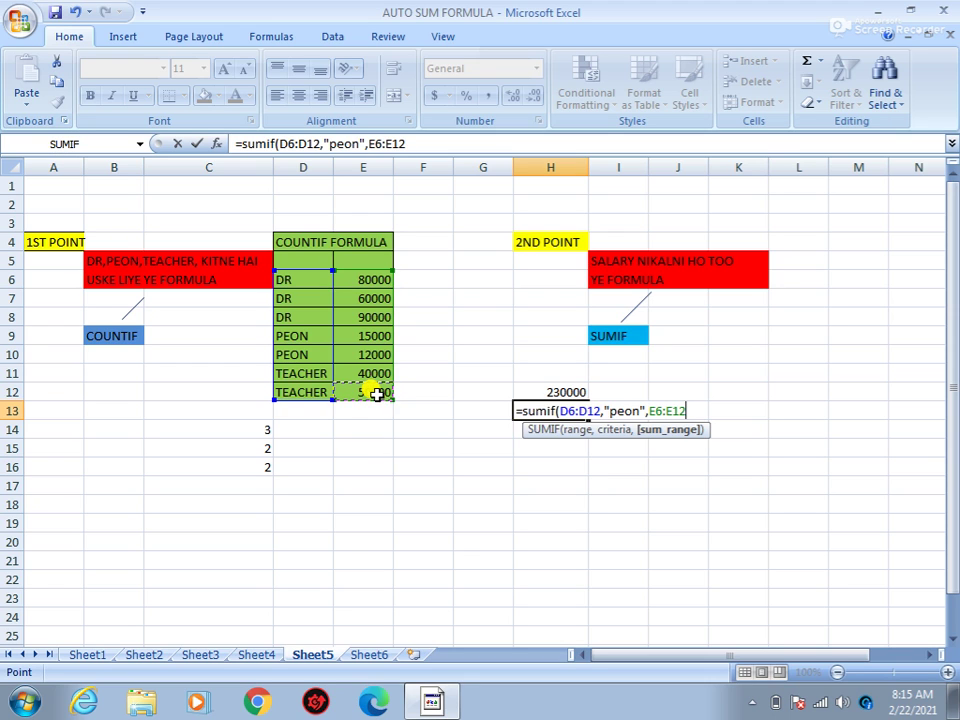
pyautogui.press('Return')
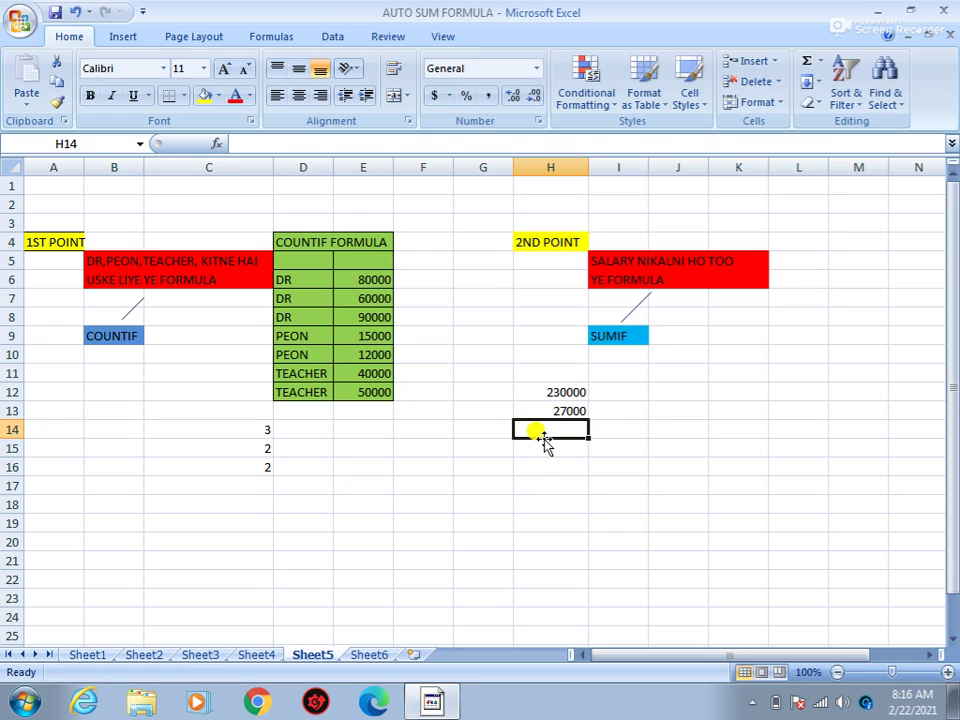
# Enter a SUMIF formula in H14 that totals the E6:E12 salaries for the "teacher" entries in D6:D12
pyautogui.write('=')
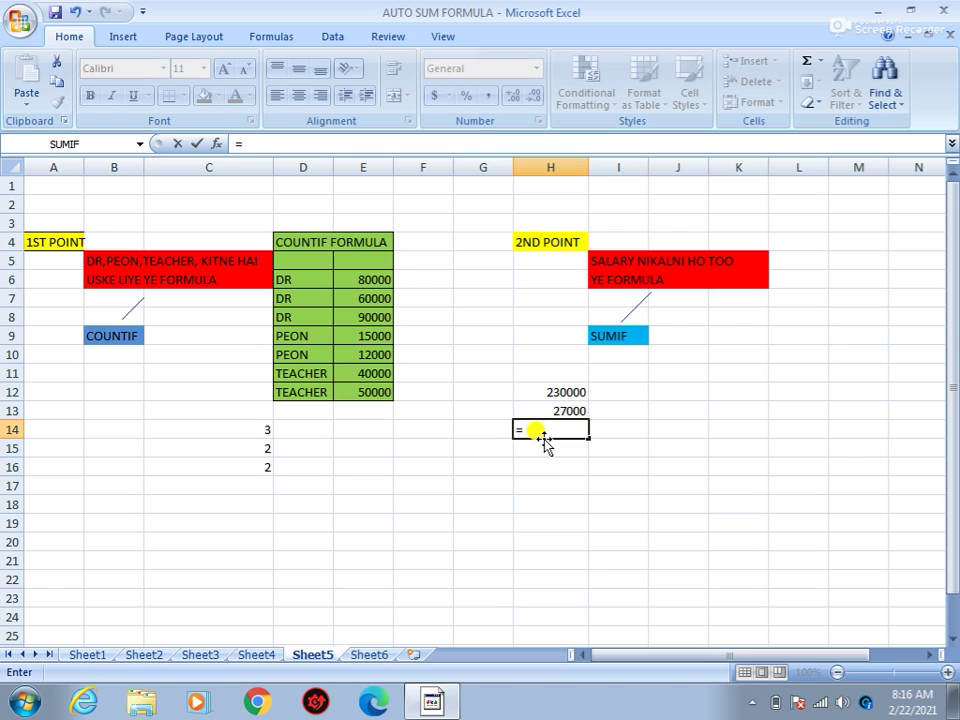
pyautogui.write('sumif')
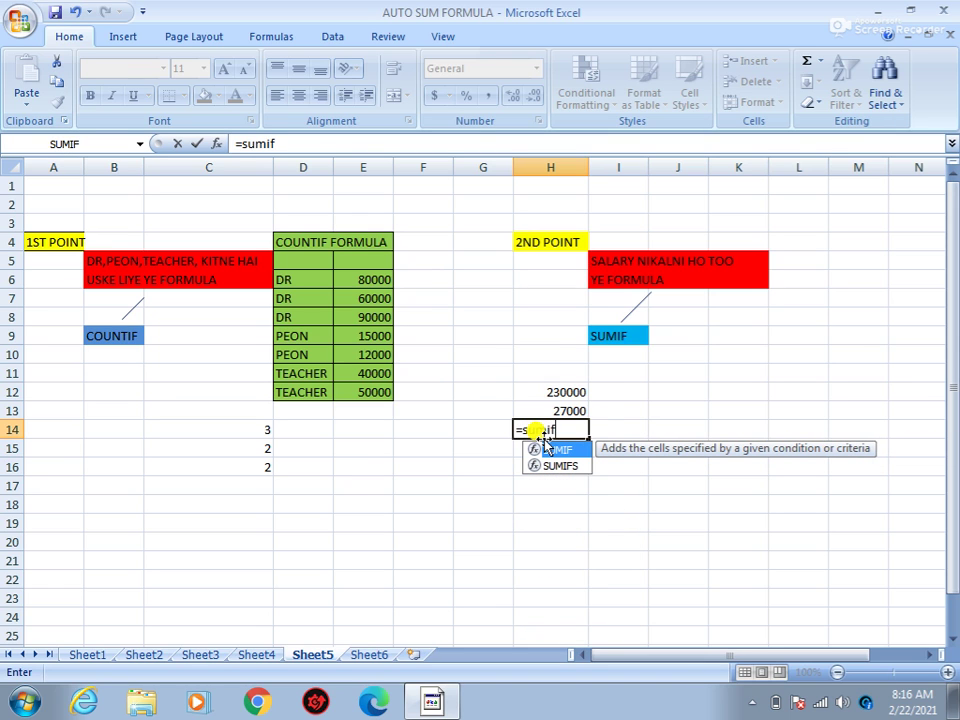
pyautogui.write('(')
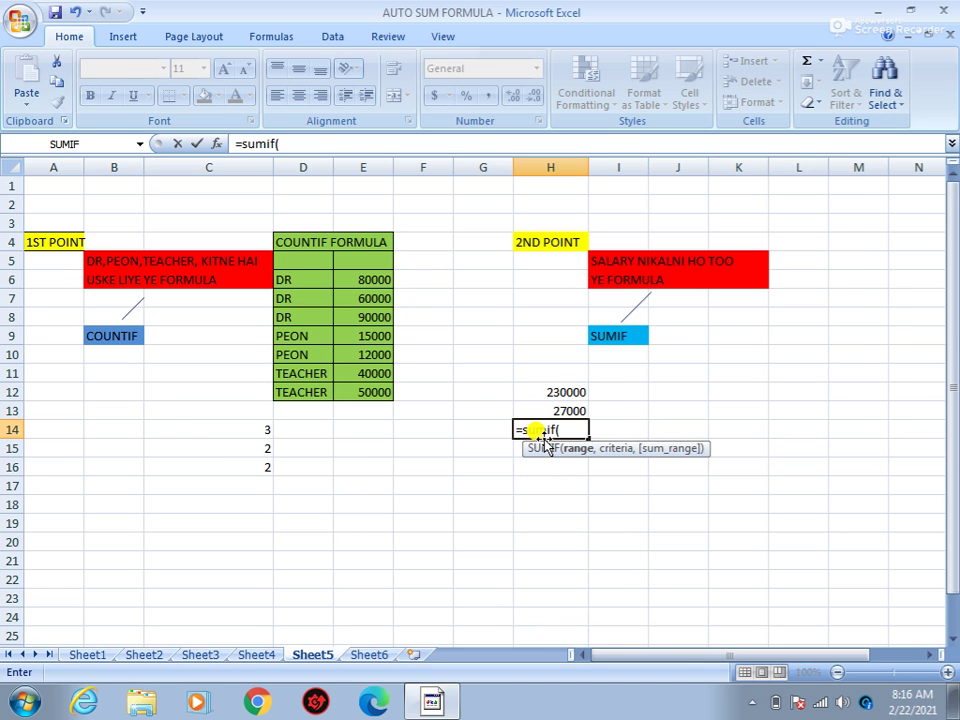
pyautogui.click(291, 279)
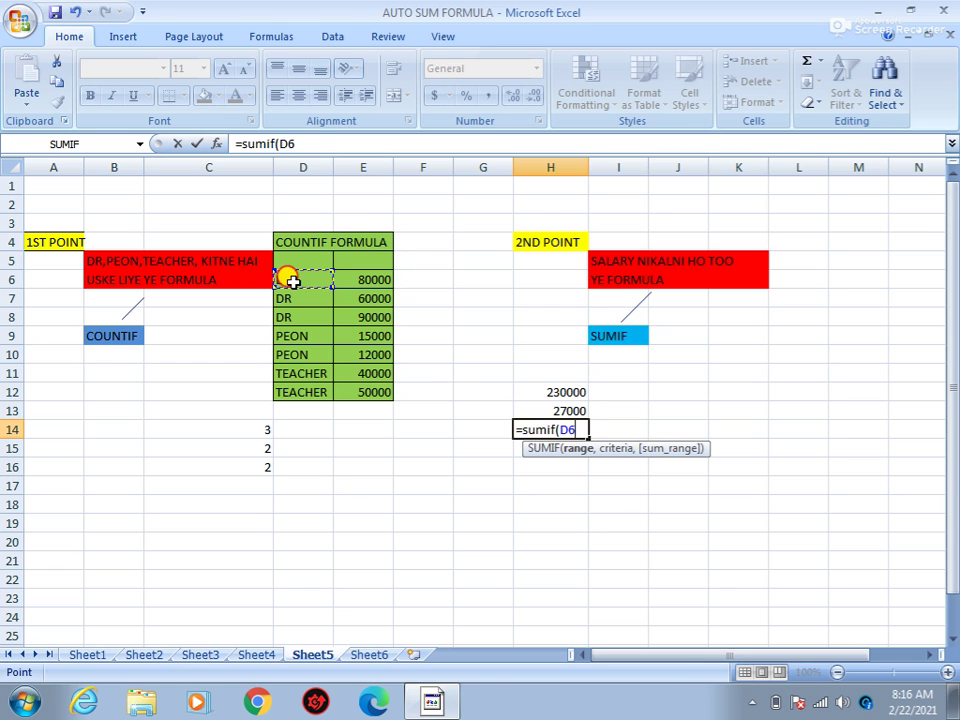
pyautogui.press('F8')
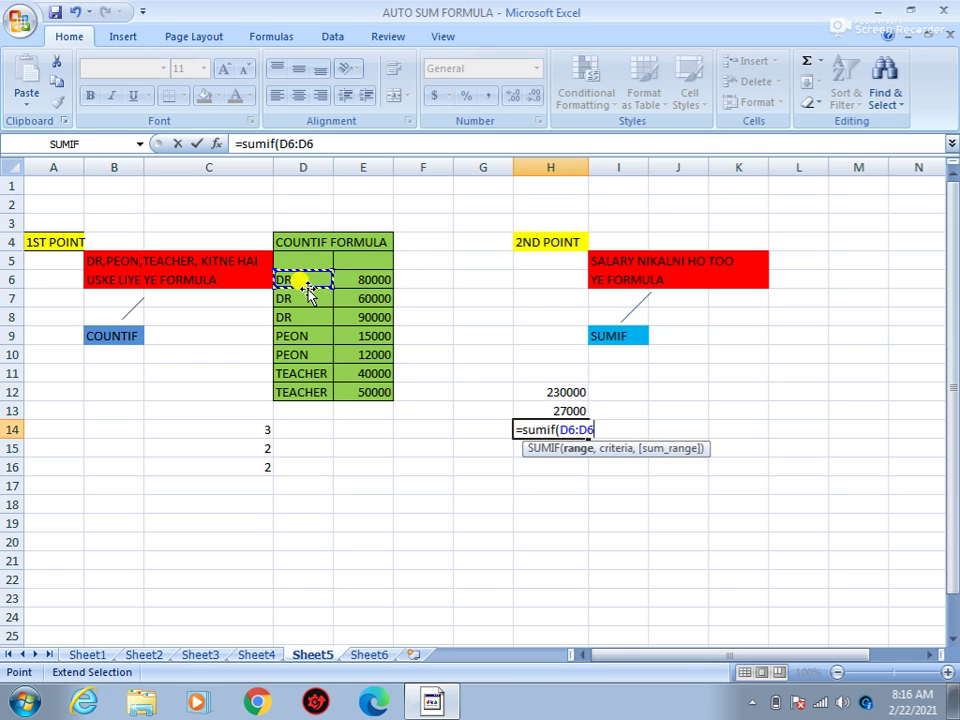
pyautogui.press('BackSpace')
pyautogui.press('BackSpace')
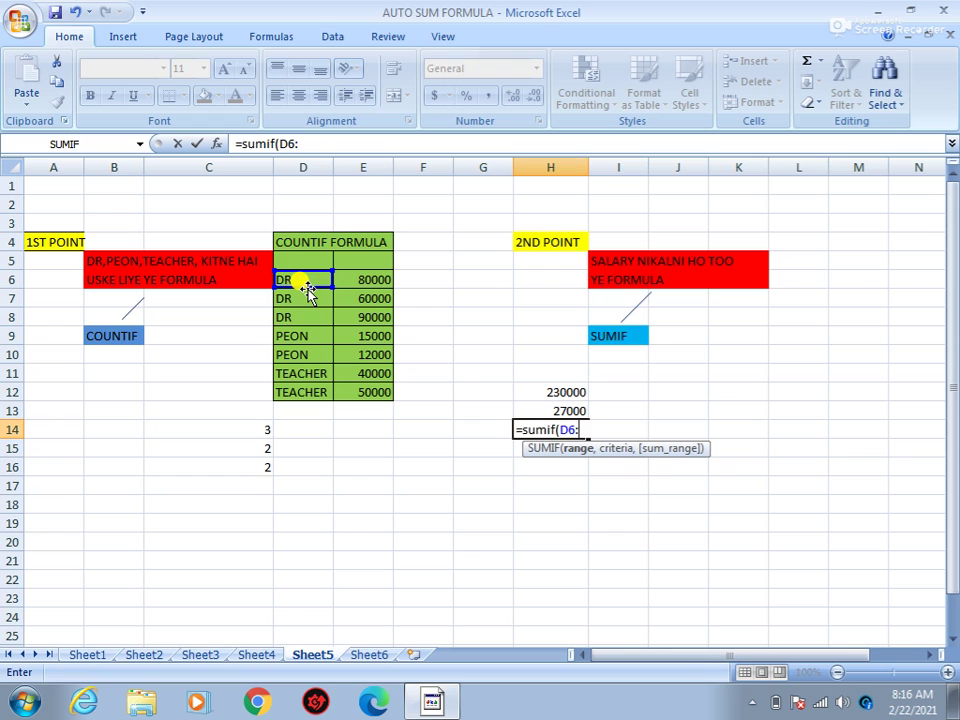
pyautogui.click(280, 392)
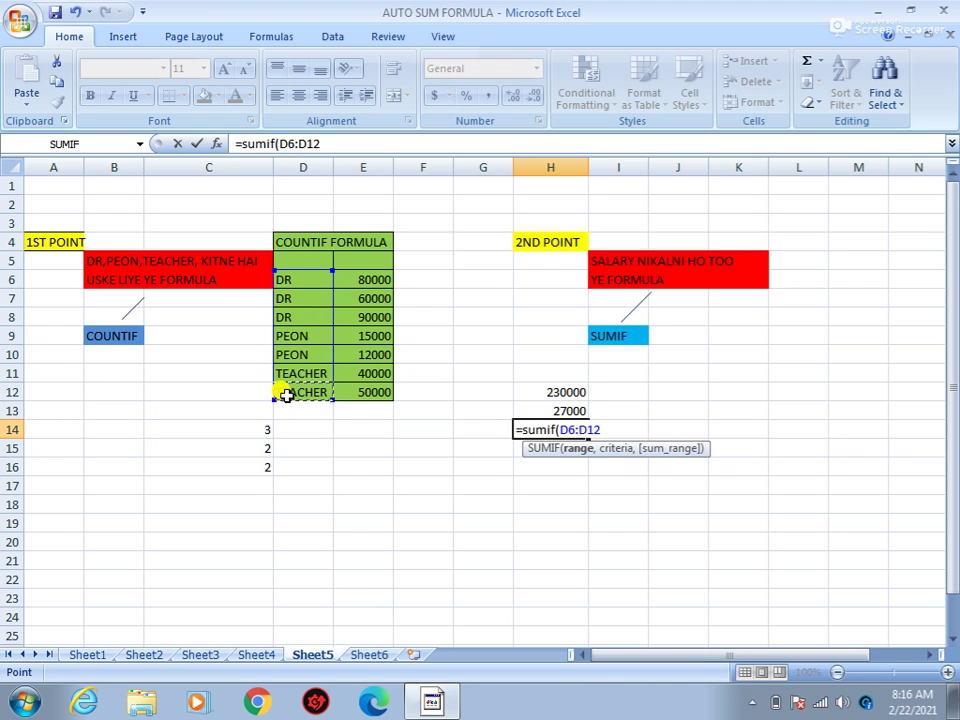
pyautogui.write(',"teacher"')
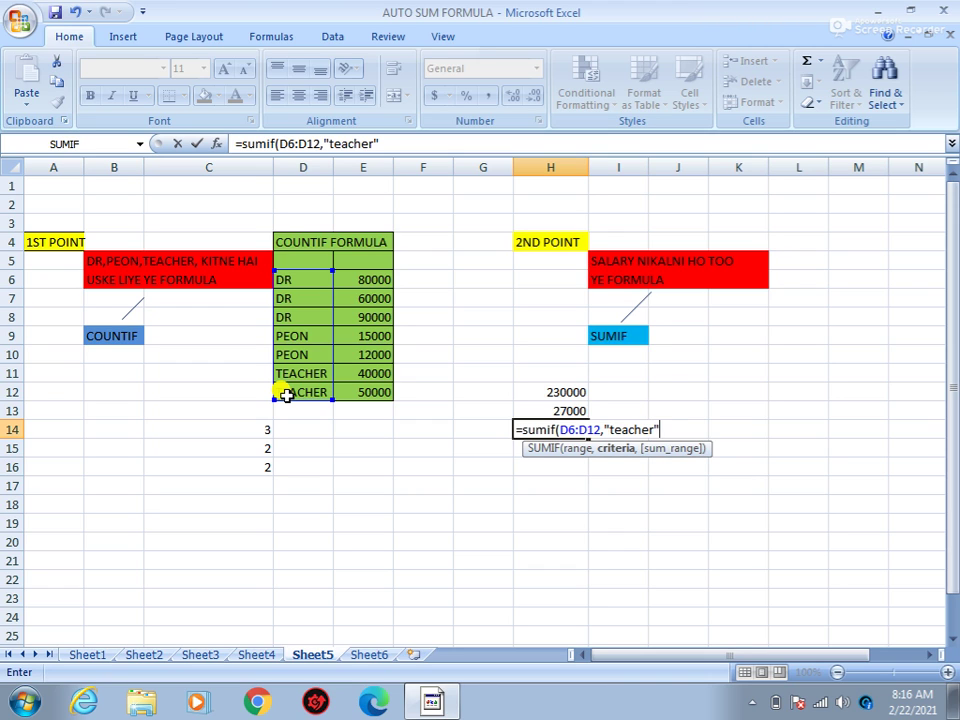
pyautogui.write(',')
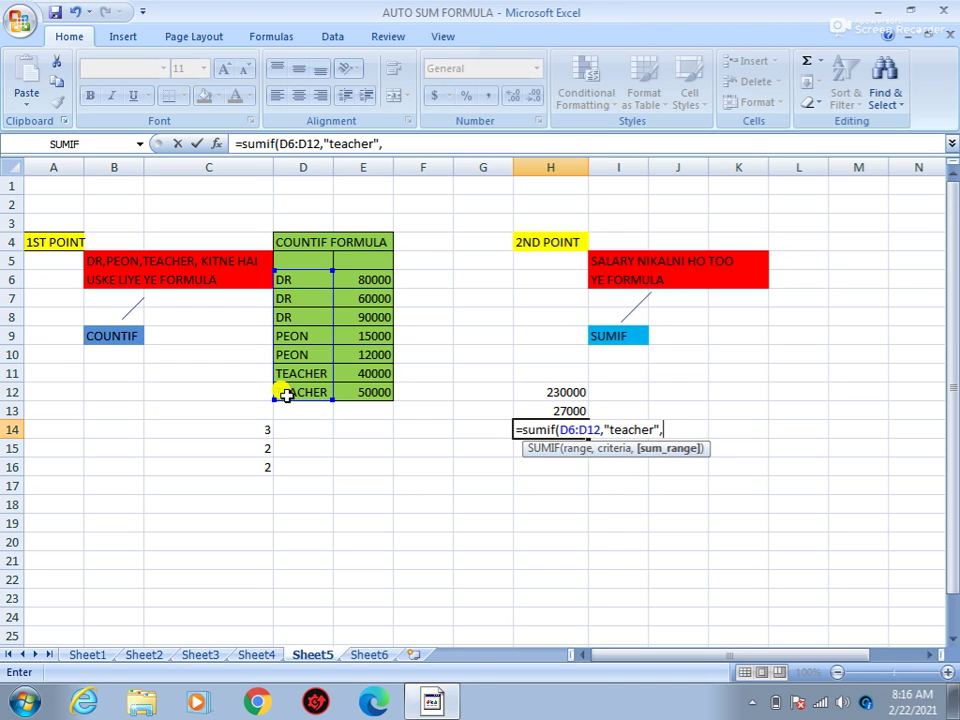
pyautogui.click(360, 281)
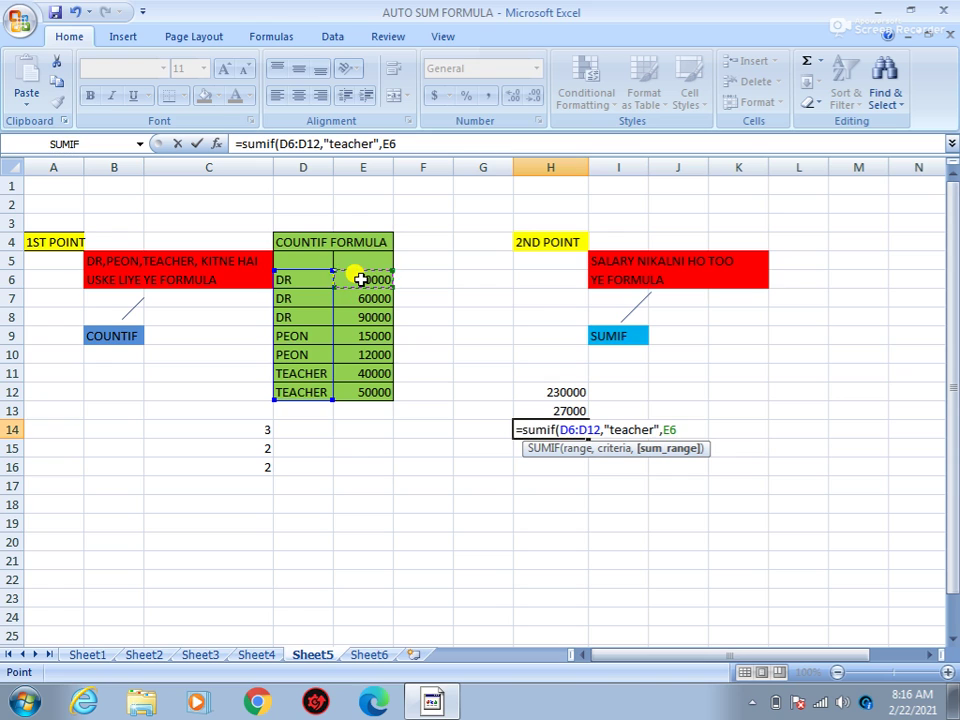
pyautogui.press('F8')
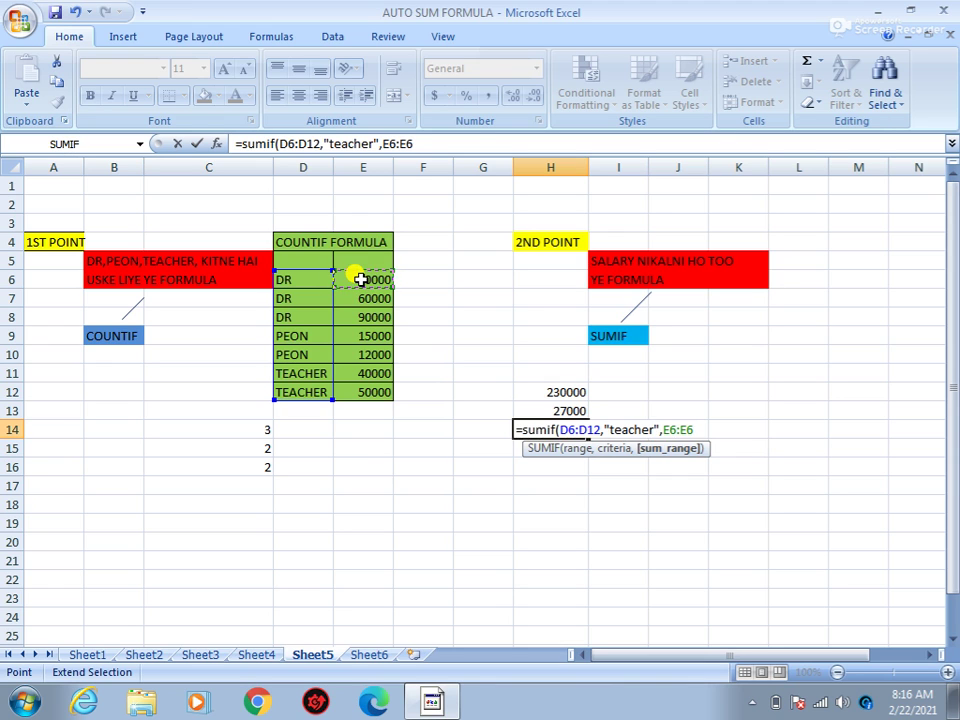
pyautogui.press('BackSpace')
pyautogui.press('BackSpace')
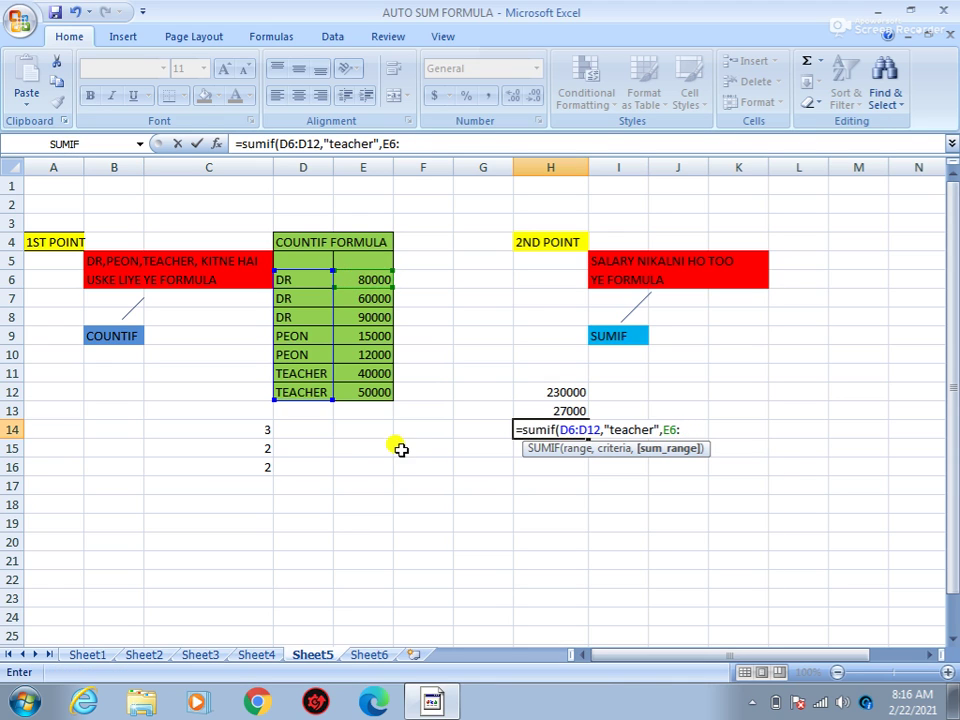
pyautogui.click(356, 391)
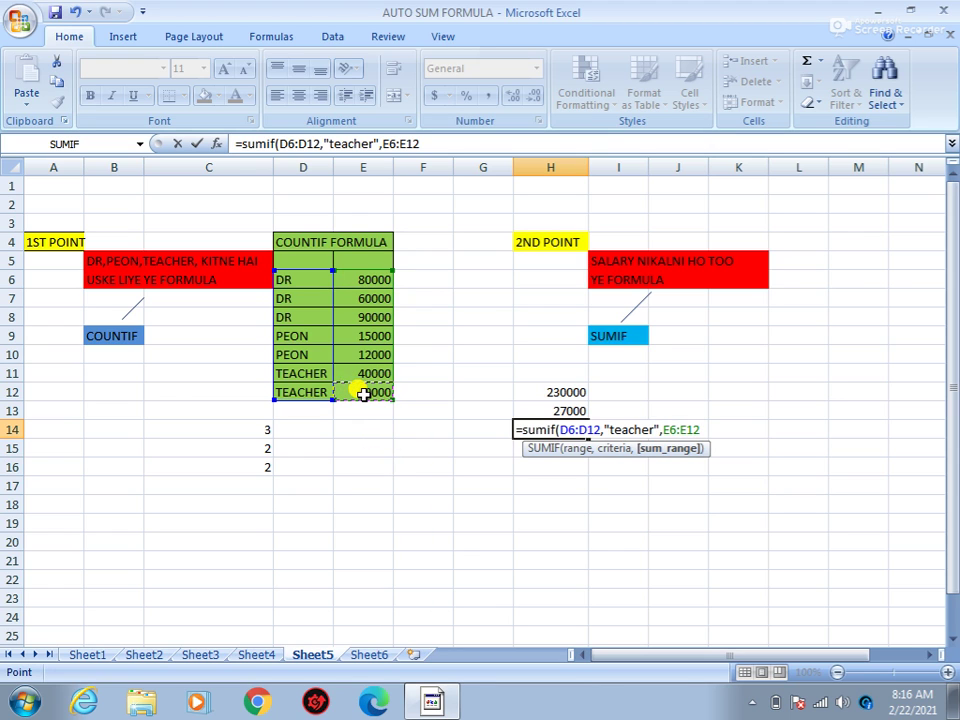
pyautogui.press('Return')
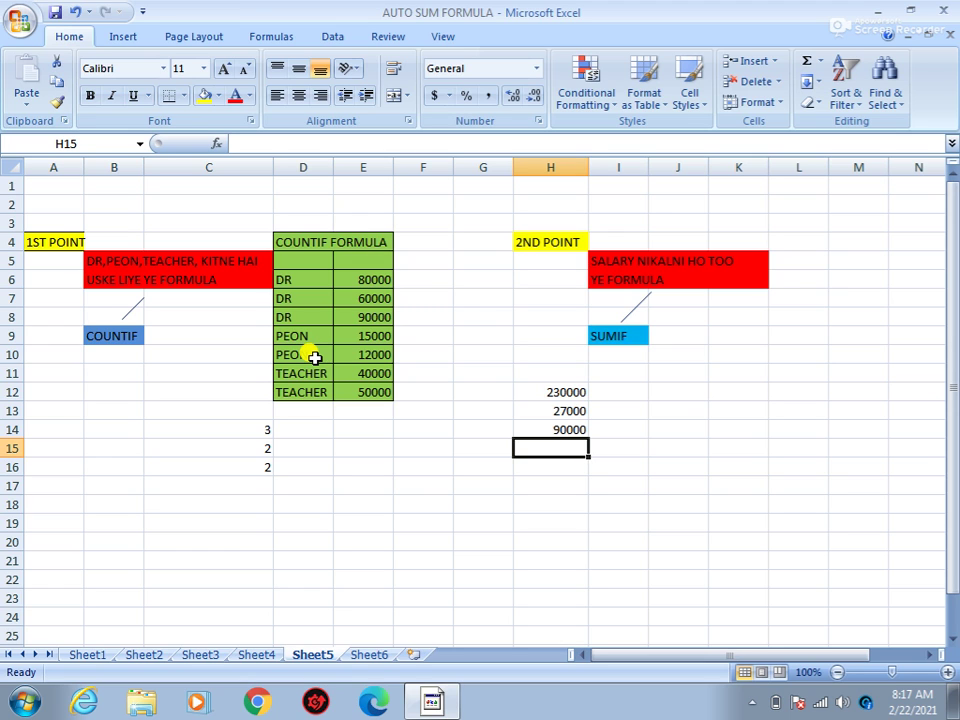
# Look at Sheet6, return to Sheet5 and open the Sheet5 name for editing
pyautogui.click(372, 654)
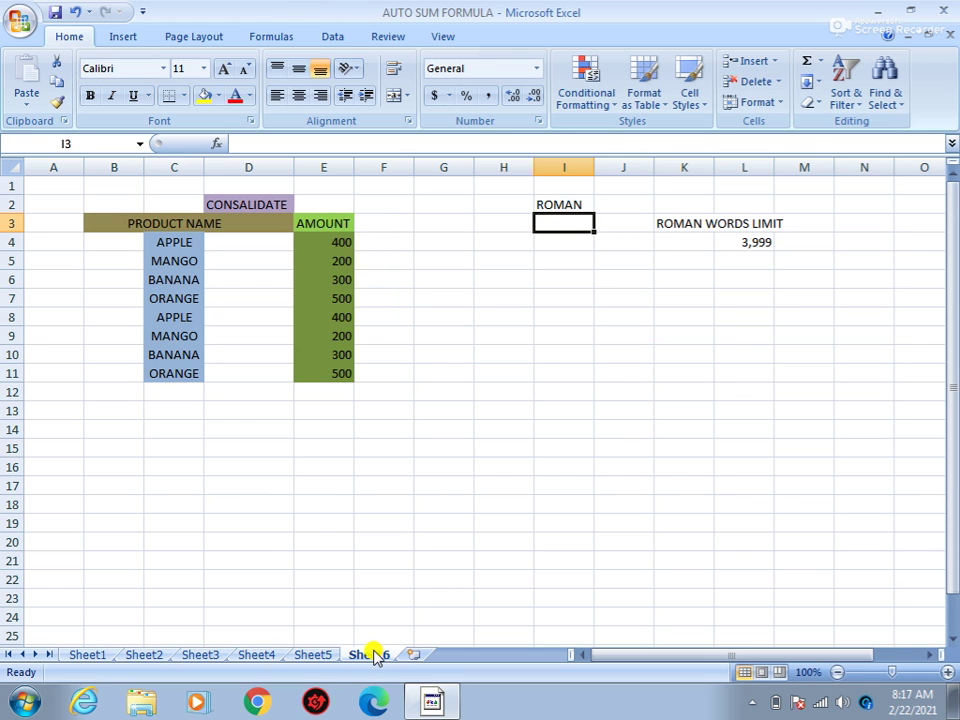
pyautogui.click(316, 652)
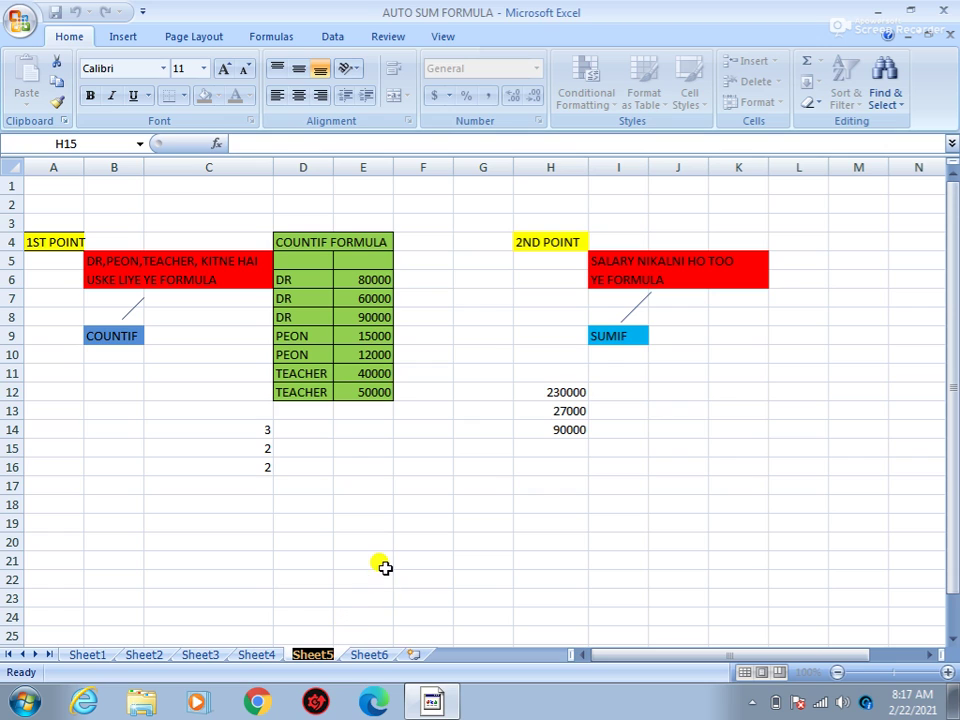